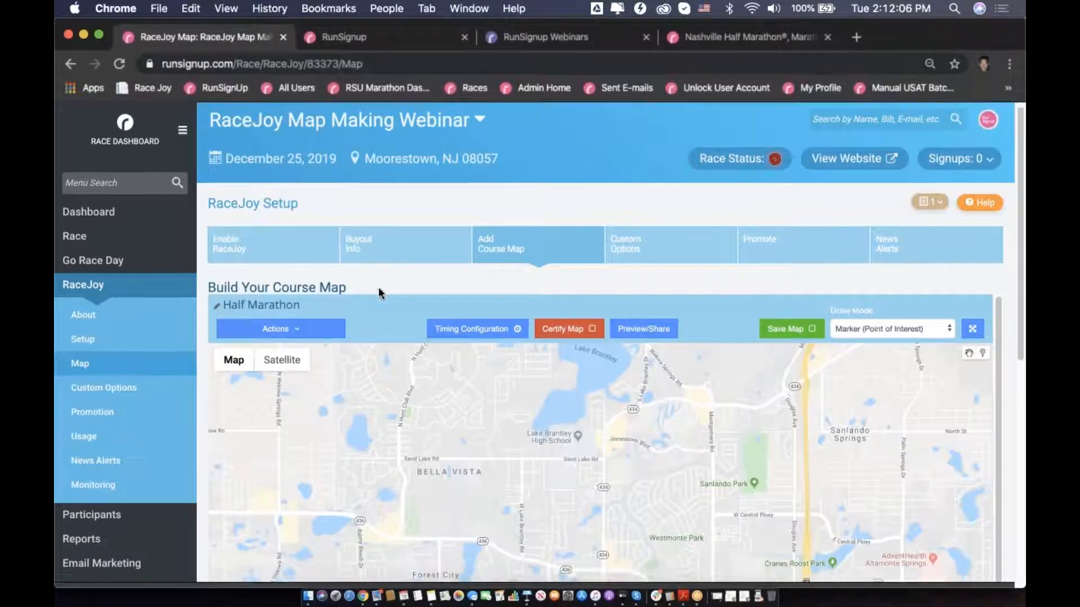
Import the half marathon course path from Route For 13.1.kml and generate mile markers 1 mile apart.
{"action": "scroll", "coordinate": [366, 254], "scroll_direction": "down", "scroll_amount": 2}
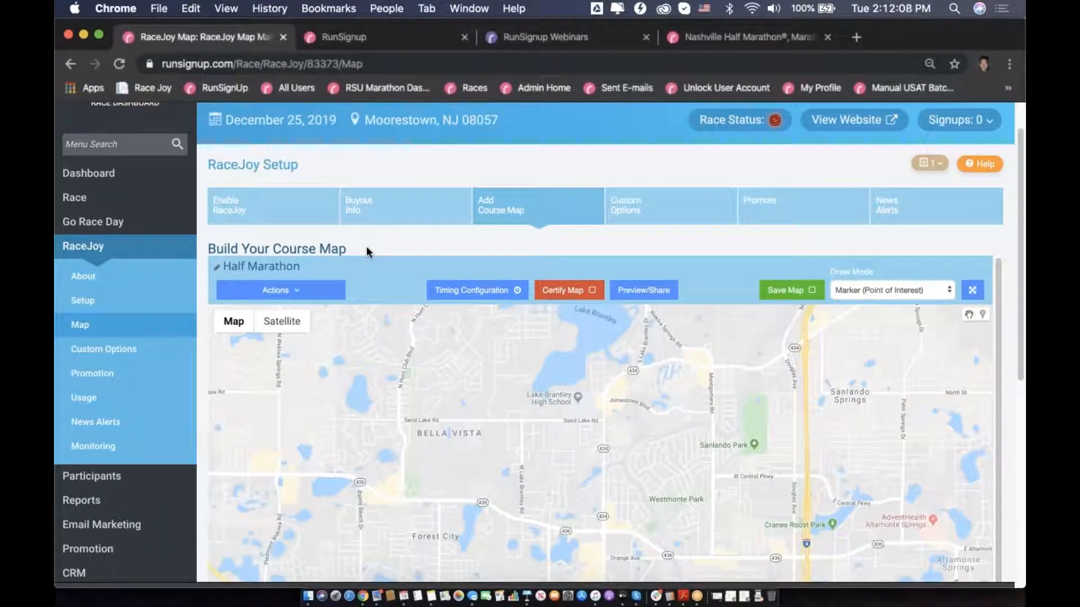
{"action": "left_click", "coordinate": [329, 290]}
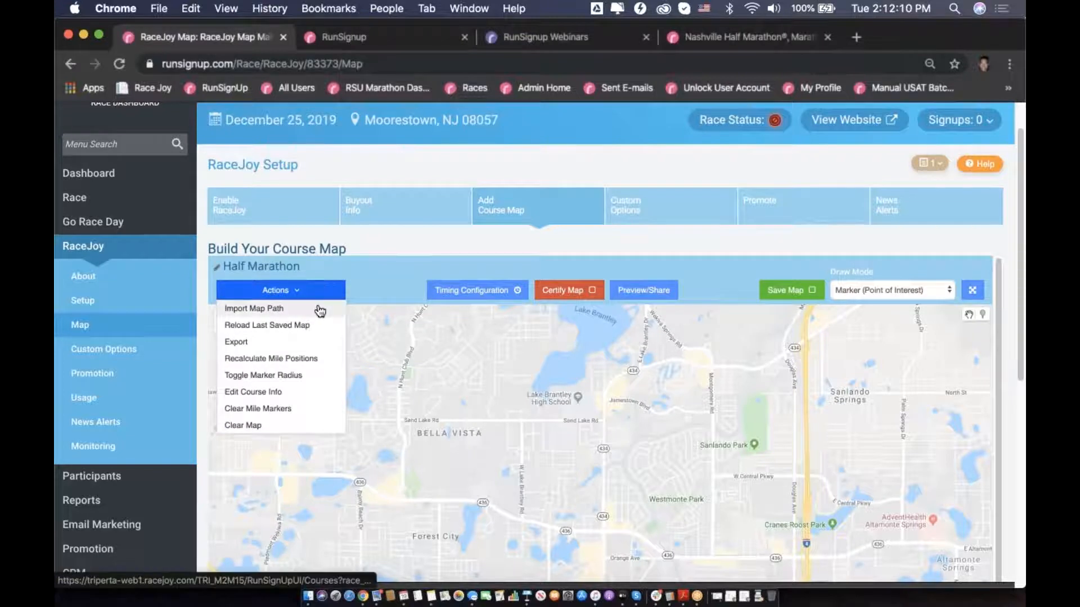
{"action": "left_click", "coordinate": [319, 309]}
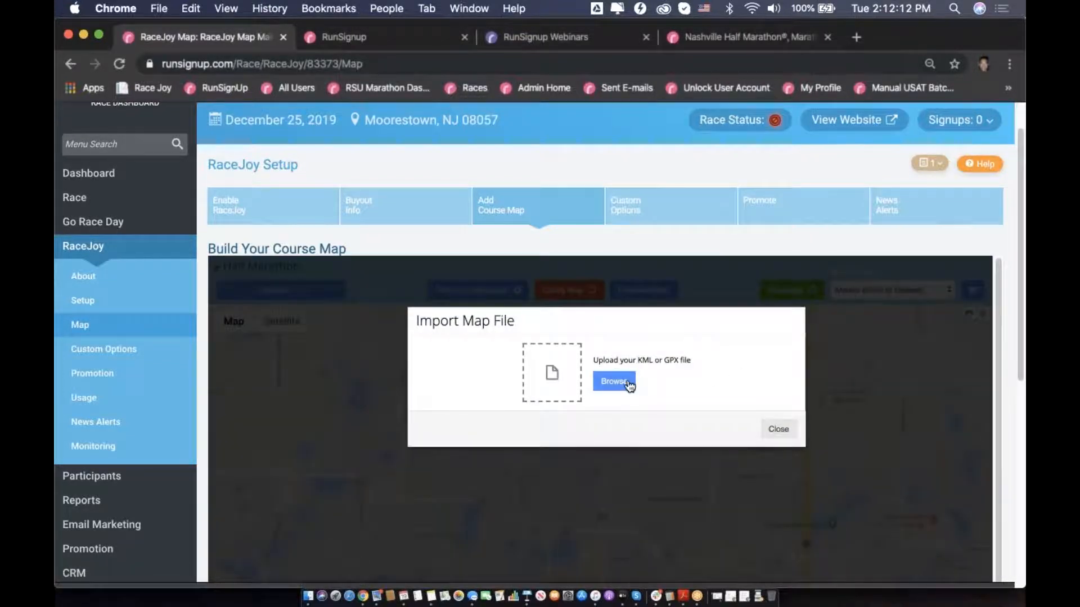
{"action": "left_click", "coordinate": [629, 386]}
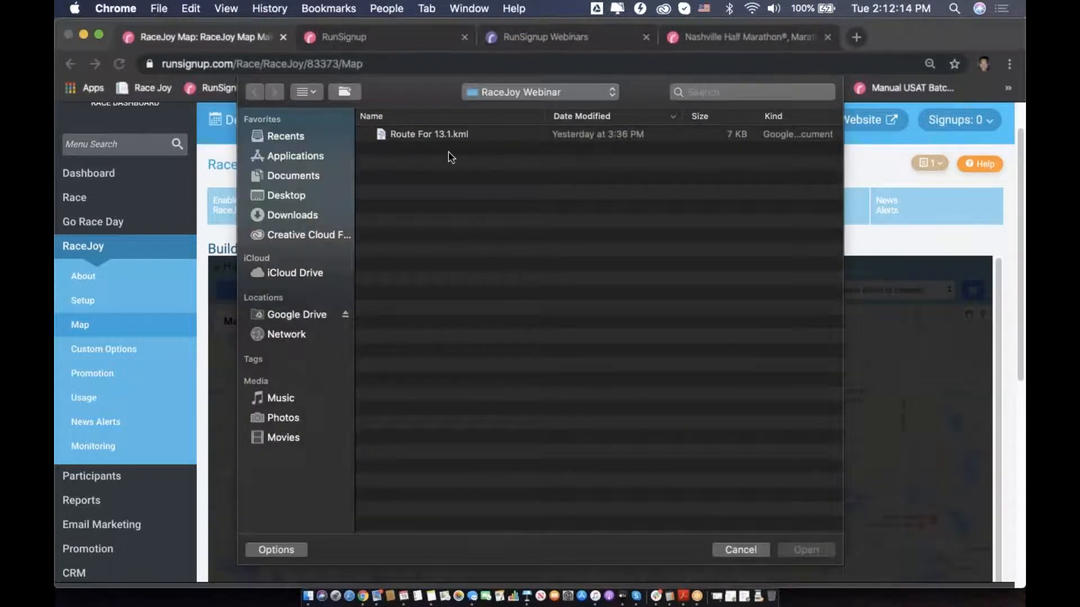
{"action": "double_click", "coordinate": [448, 137]}
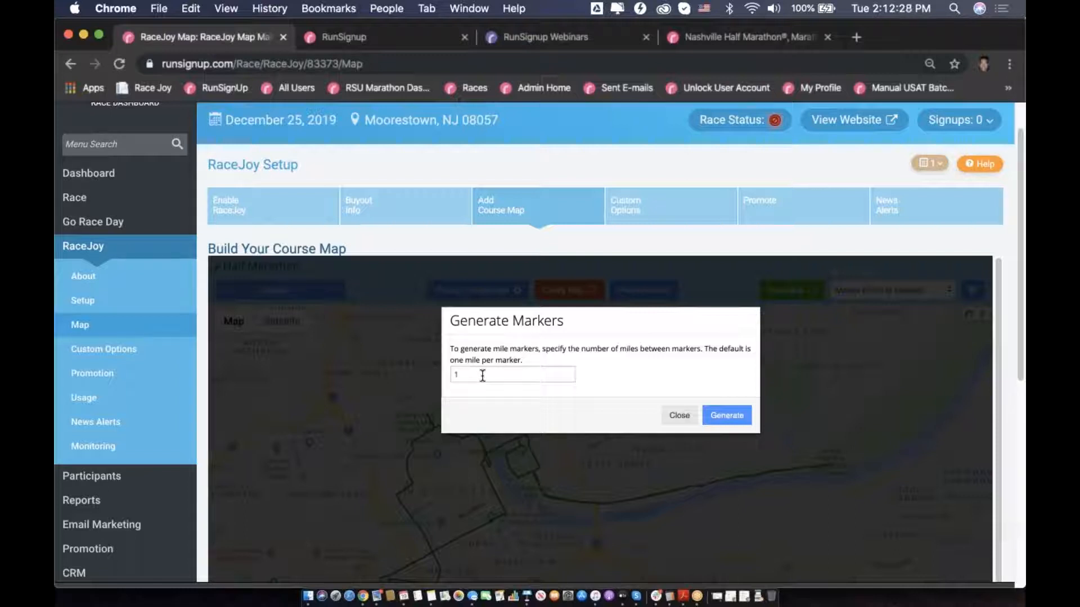
{"action": "left_click", "coordinate": [738, 419]}
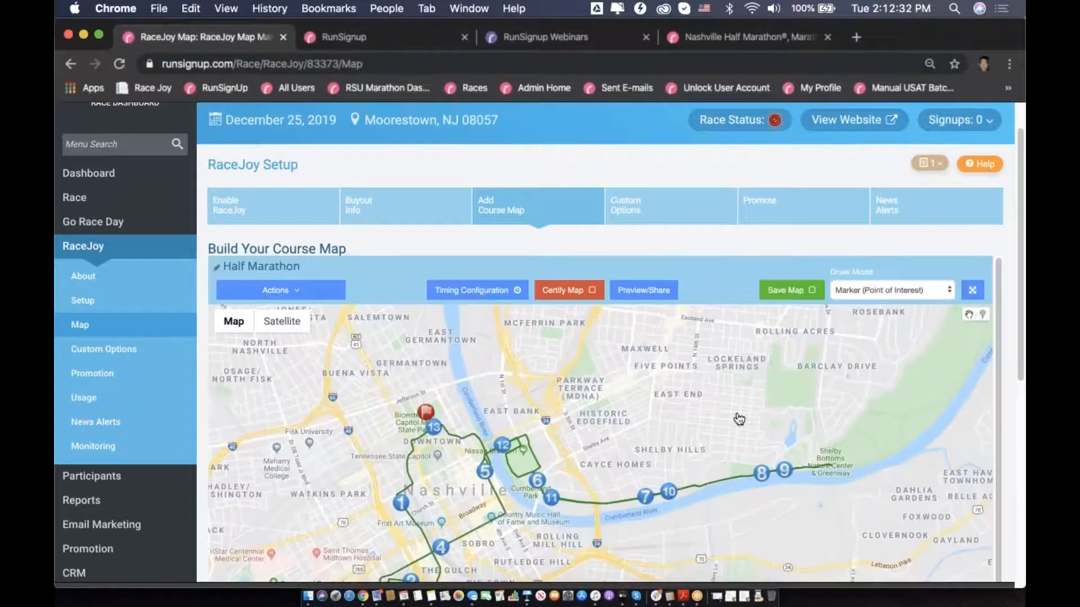
Move the mile 12 marker from the bridge end of Woodland St to the course corner by Juvenile Court.
{"action": "left_click_drag", "start_coordinate": [703, 395], "coordinate": [771, 356]}
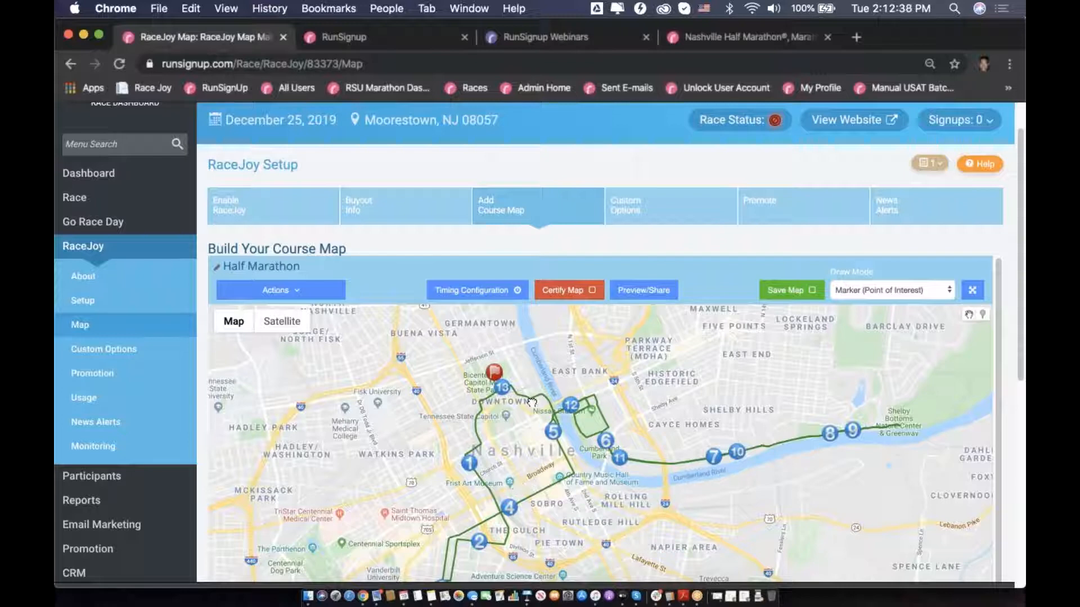
{"action": "left_click_drag", "start_coordinate": [531, 402], "coordinate": [560, 340]}
{"action": "left_click_drag", "start_coordinate": [534, 417], "coordinate": [515, 468]}
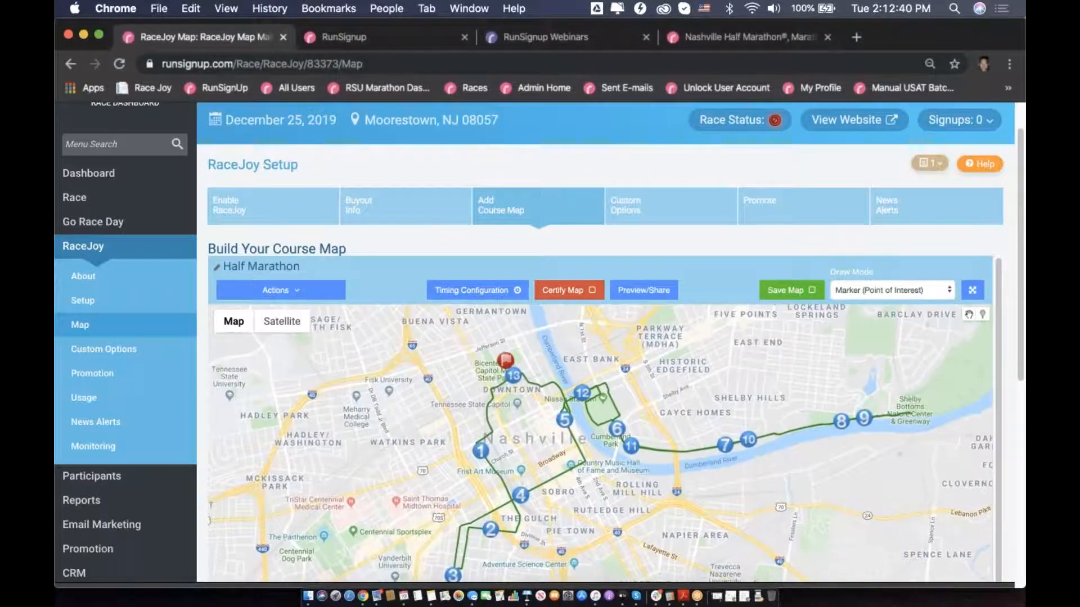
{"action": "left_click_drag", "start_coordinate": [539, 412], "coordinate": [551, 385]}
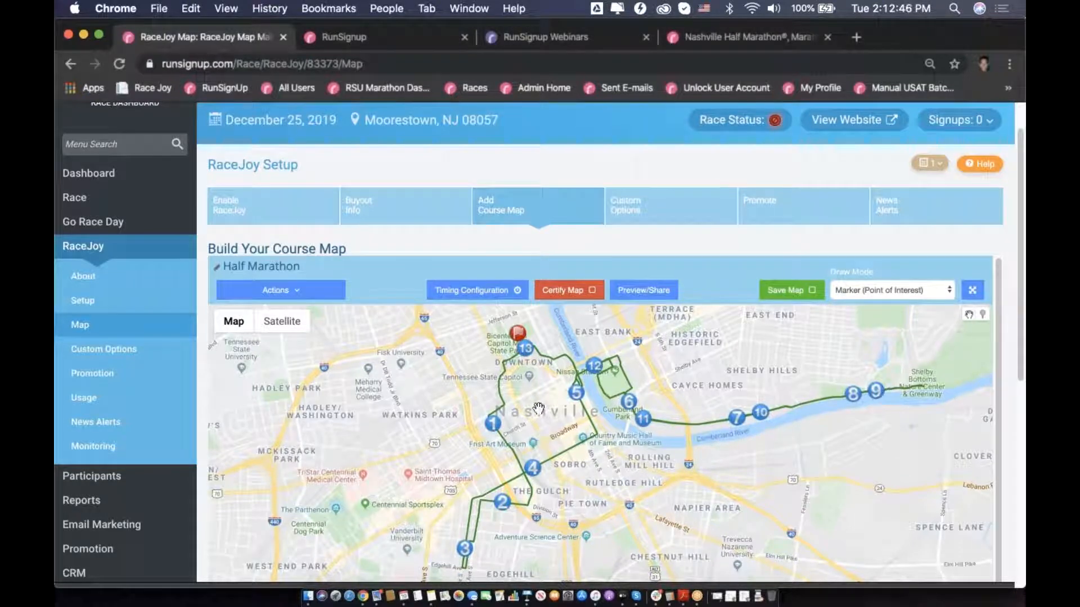
{"action": "scroll", "coordinate": [538, 408], "scroll_direction": "up", "scroll_amount": 3}
{"action": "scroll", "coordinate": [582, 374], "scroll_direction": "down", "scroll_amount": 3}
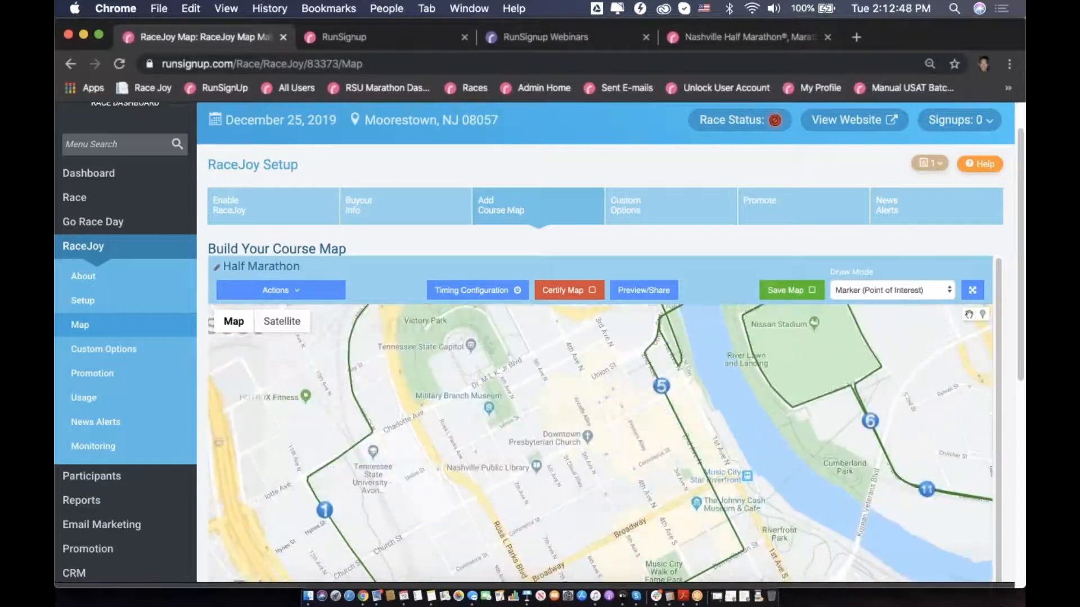
{"action": "left_click_drag", "start_coordinate": [681, 403], "coordinate": [679, 452]}
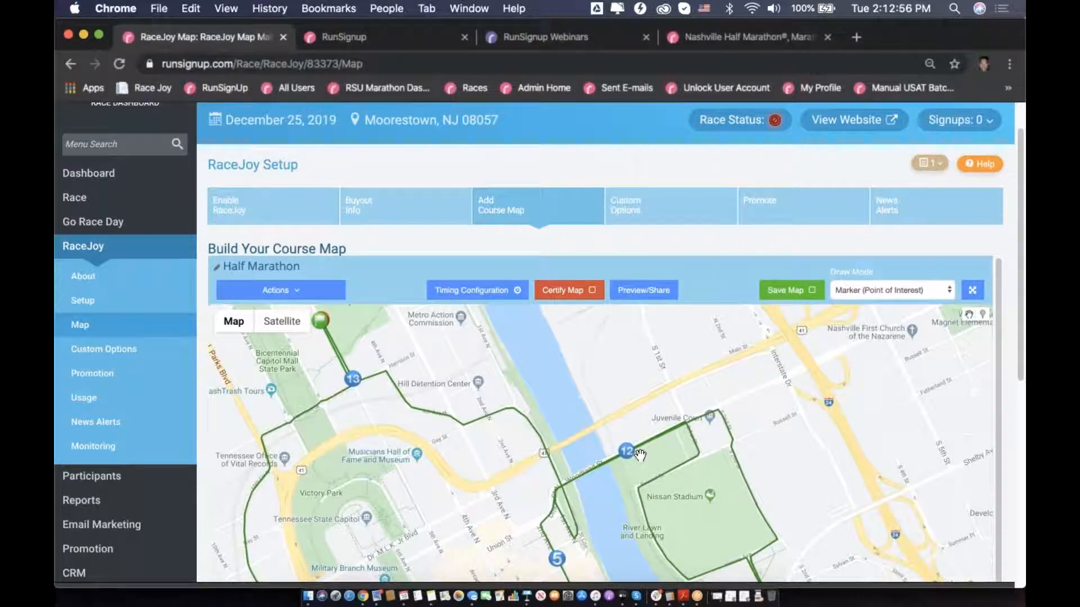
{"action": "mouse_move", "coordinate": [629, 451]}
{"action": "left_mouse_down"}
{"action": "mouse_move", "coordinate": [630, 508]}
{"action": "mouse_move", "coordinate": [630, 493]}
{"action": "mouse_move", "coordinate": [720, 413]}
{"action": "left_mouse_up"}
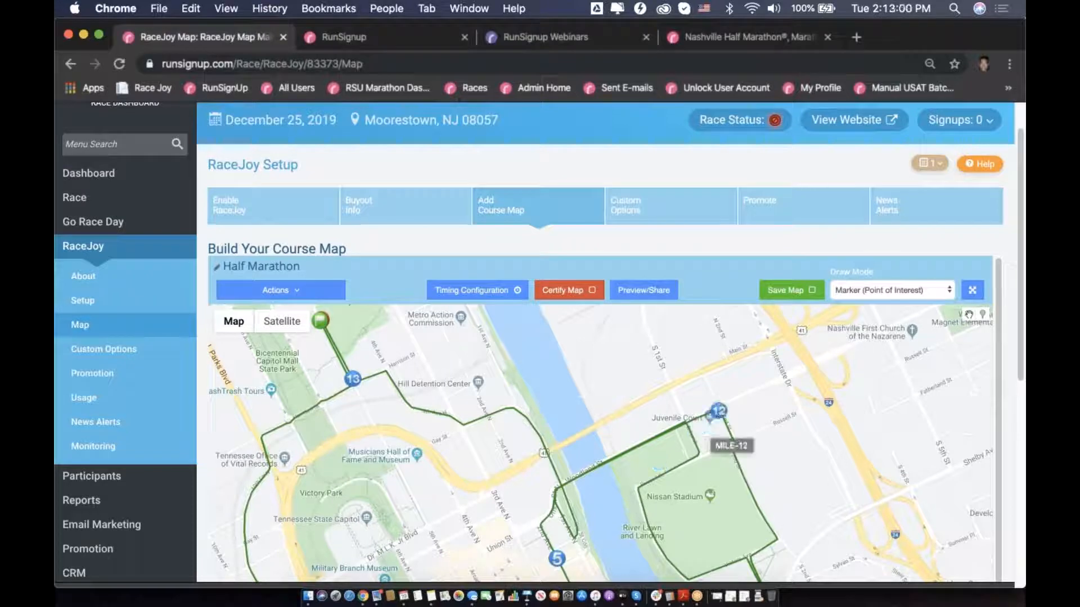
Move the mile 12 marker away from the course path to a spot near N 1st St.
{"action": "scroll", "coordinate": [699, 461], "scroll_direction": "down", "scroll_amount": 1}
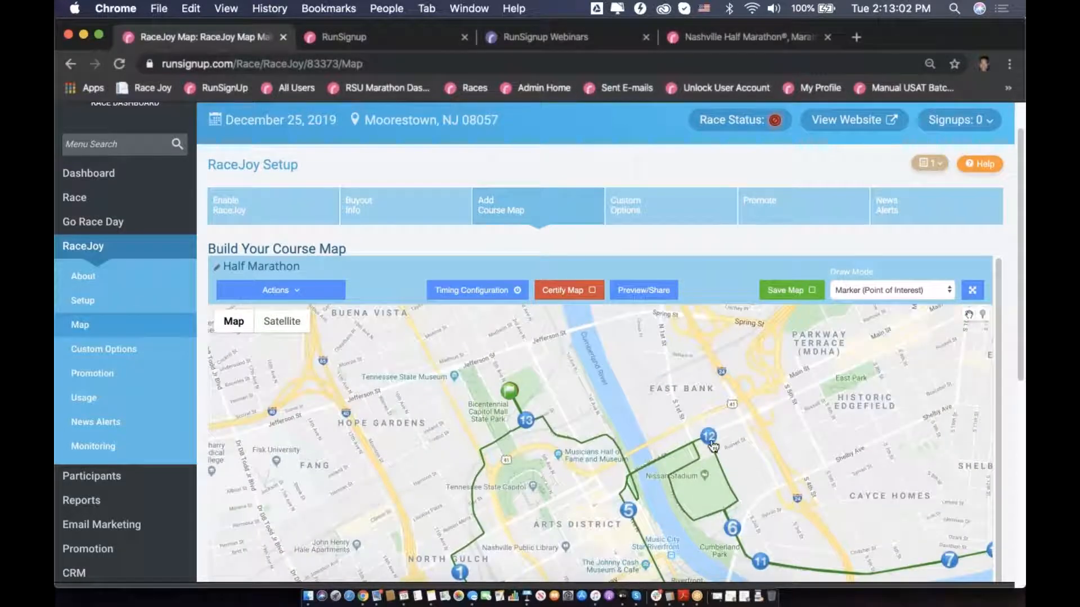
{"action": "mouse_move", "coordinate": [710, 439]}
{"action": "left_mouse_down"}
{"action": "mouse_move", "coordinate": [674, 343]}
{"action": "mouse_move", "coordinate": [663, 347]}
{"action": "mouse_move", "coordinate": [659, 411]}
{"action": "left_mouse_up"}
{"action": "left_click_drag", "start_coordinate": [740, 414], "coordinate": [788, 341]}
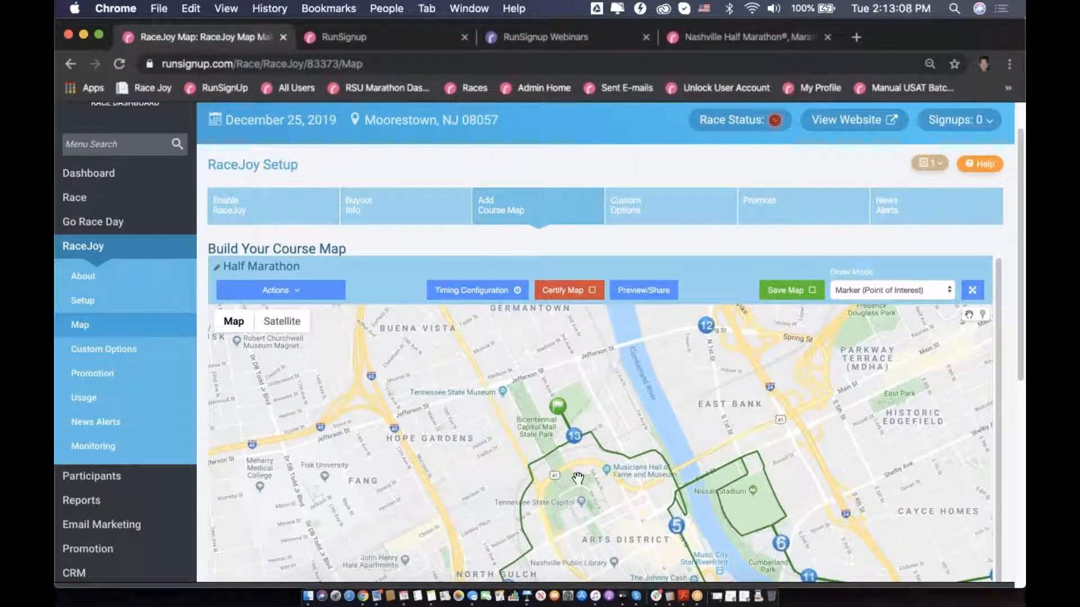
Recalculate the mile positions with 1 mile between markers.
{"action": "left_click", "coordinate": [319, 294]}
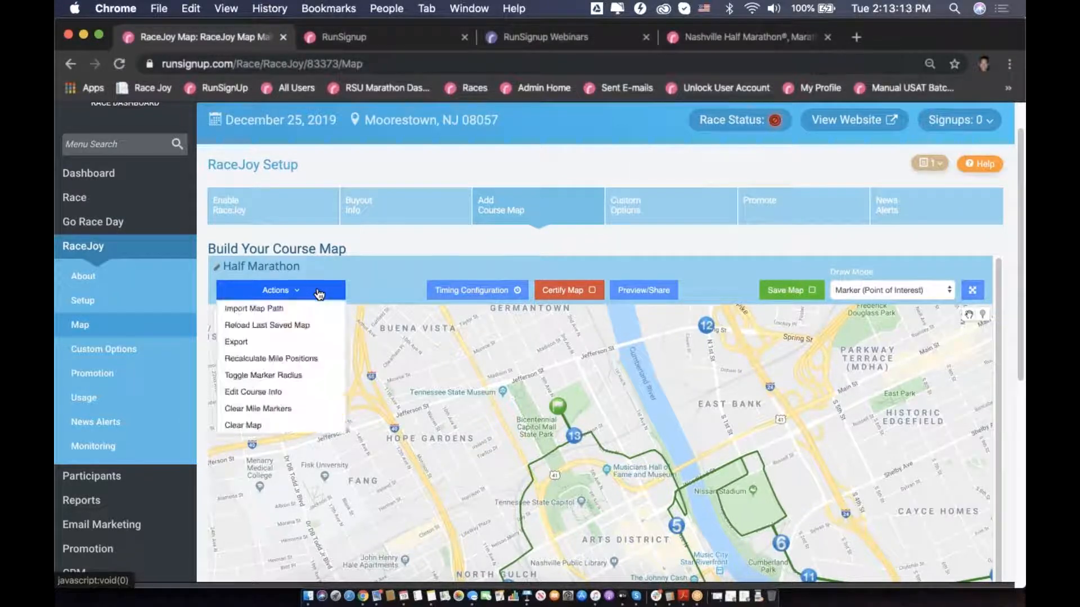
{"action": "left_click", "coordinate": [309, 360]}
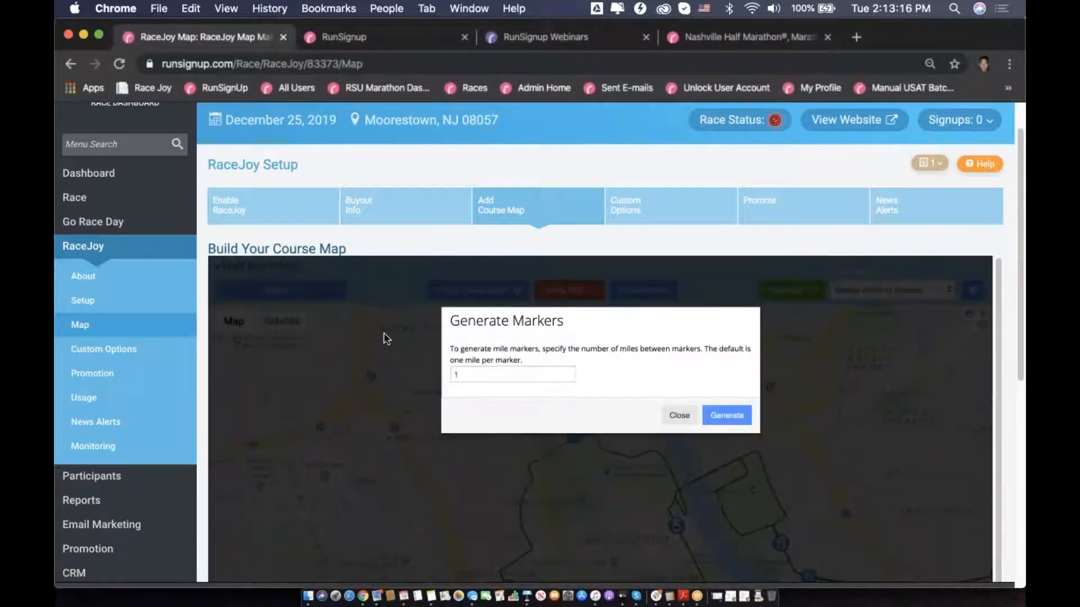
{"action": "left_click", "coordinate": [722, 415]}
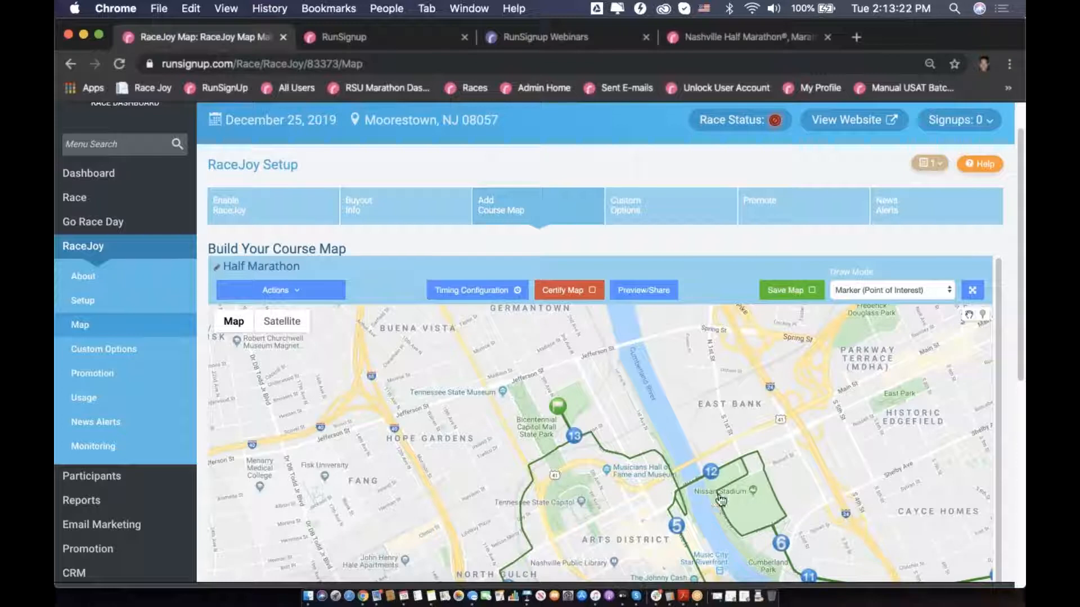
Show the map as satellite imagery and move the mile 12 marker to the corner of Woodland St and S 2nd St.
{"action": "left_click_drag", "start_coordinate": [763, 478], "coordinate": [763, 450]}
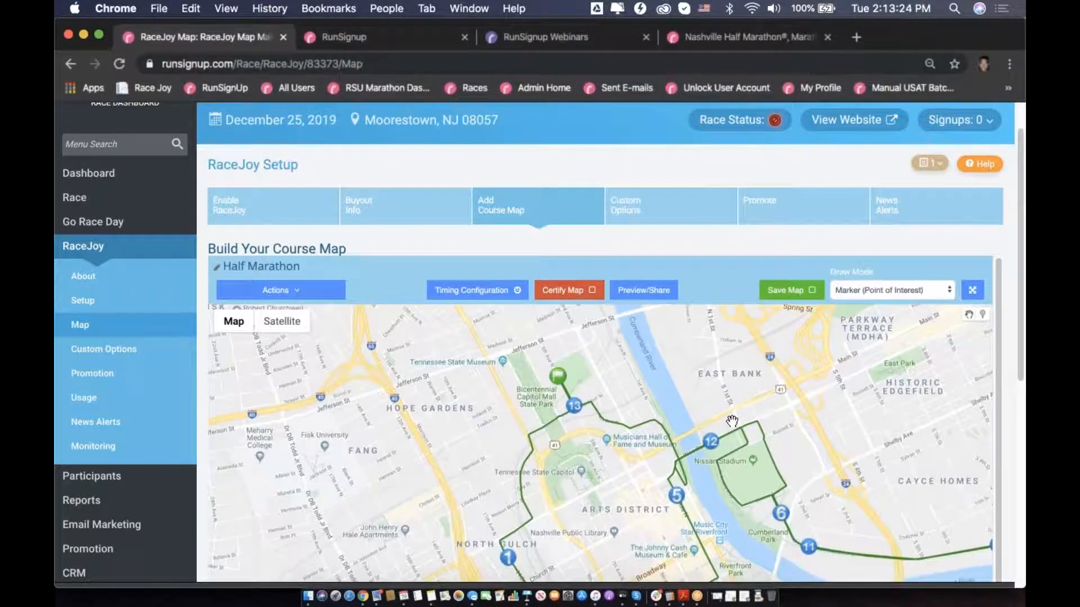
{"action": "scroll", "coordinate": [731, 422], "scroll_direction": "up", "scroll_amount": 2}
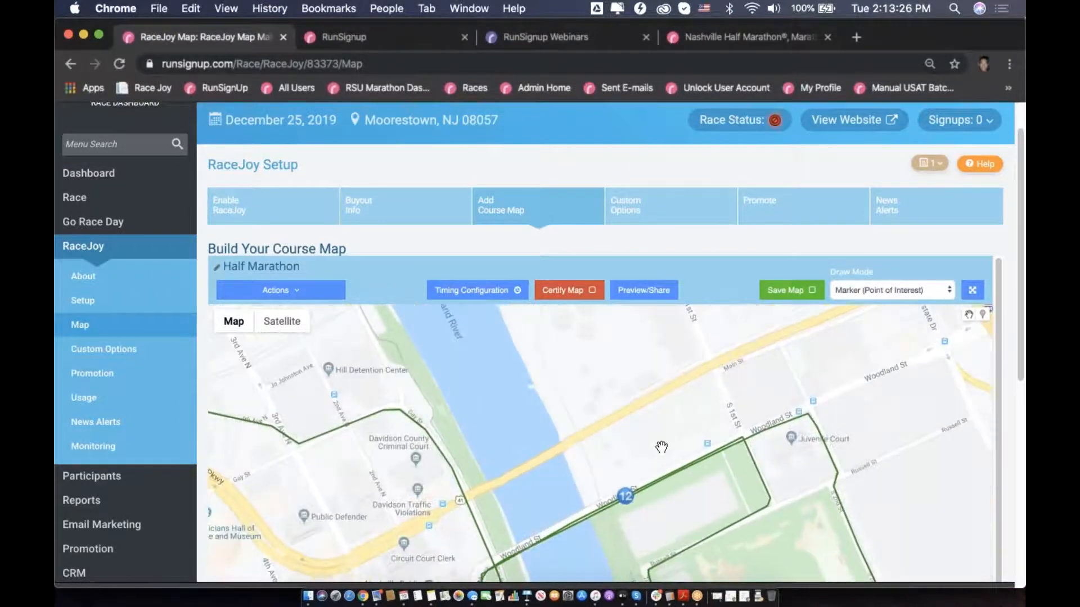
{"action": "scroll", "coordinate": [405, 227], "scroll_direction": "down", "scroll_amount": 3}
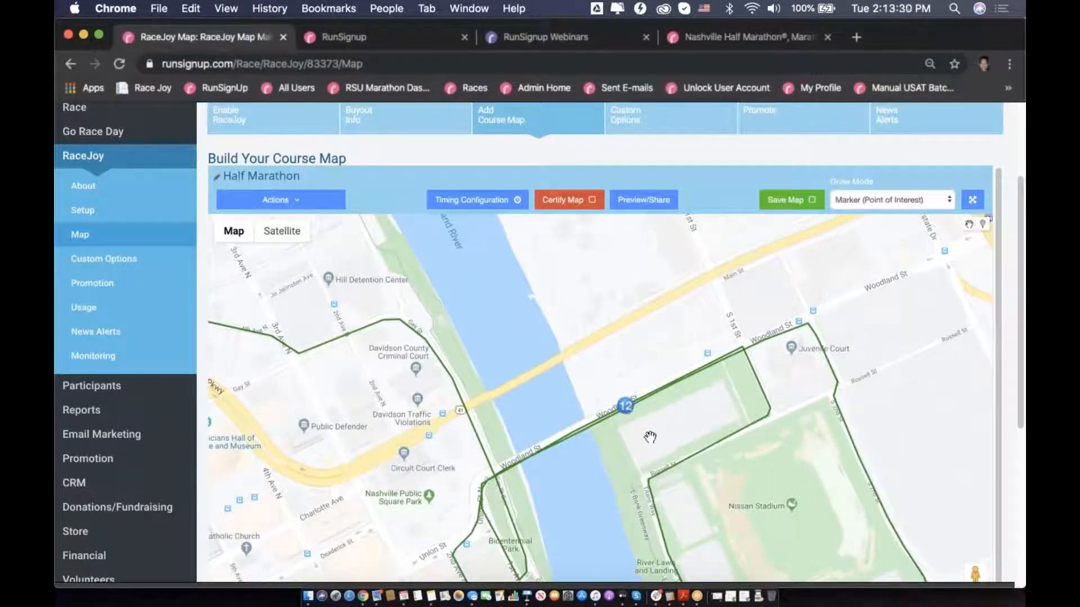
{"action": "left_click", "coordinate": [295, 232]}
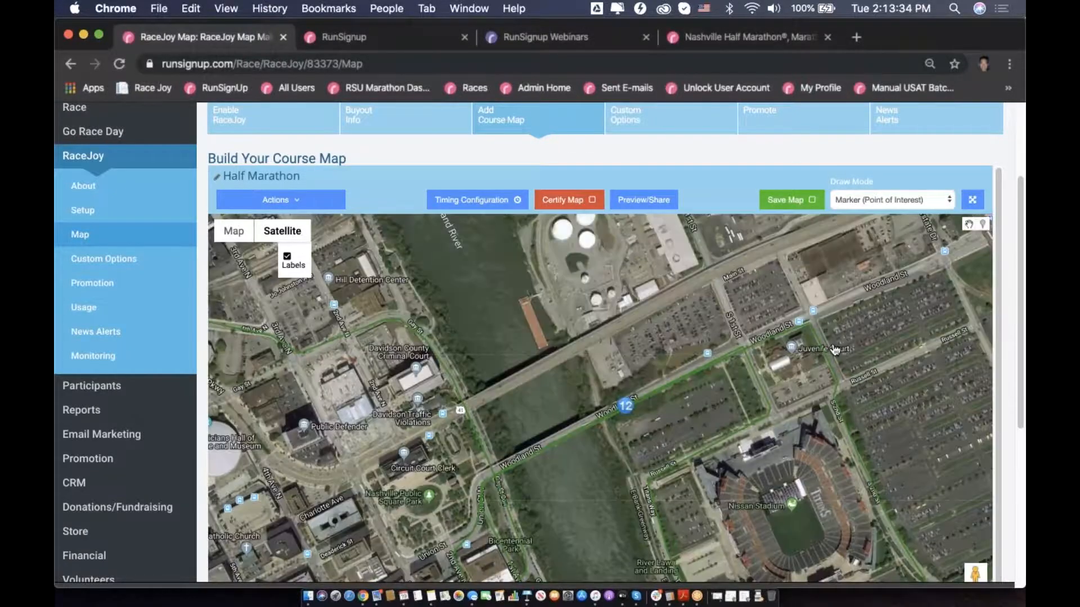
{"action": "scroll", "coordinate": [809, 337], "scroll_direction": "up", "scroll_amount": 2}
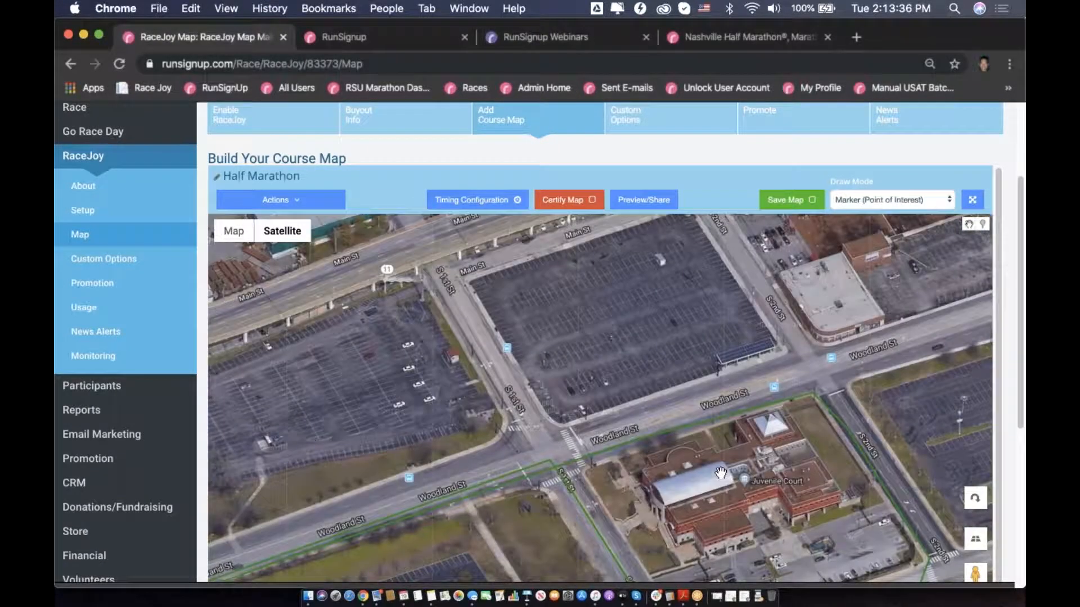
{"action": "left_click_drag", "start_coordinate": [742, 502], "coordinate": [638, 494]}
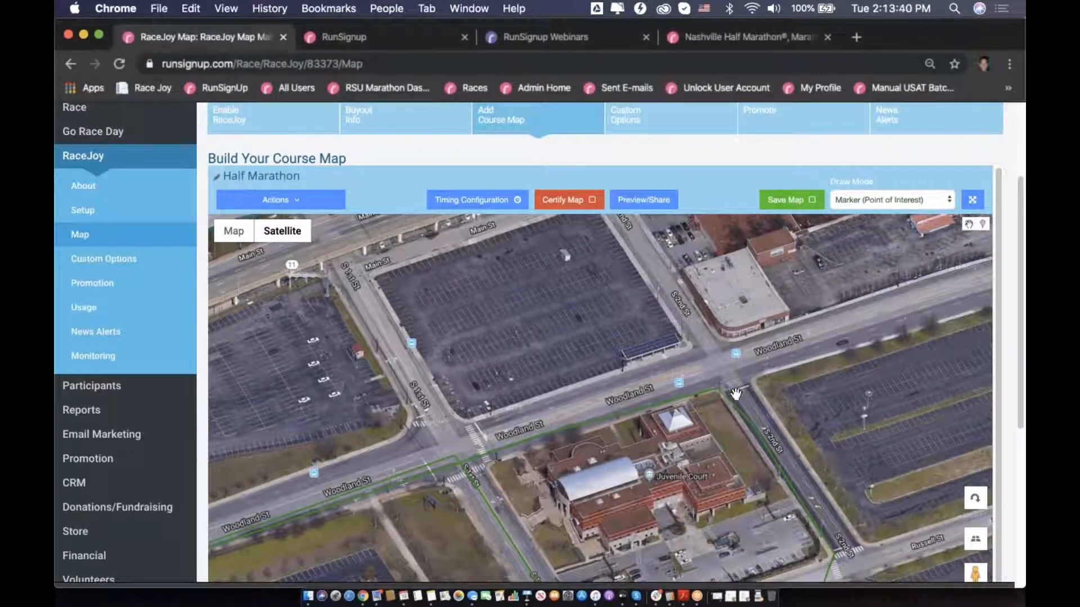
{"action": "scroll", "coordinate": [634, 457], "scroll_direction": "down", "scroll_amount": 3}
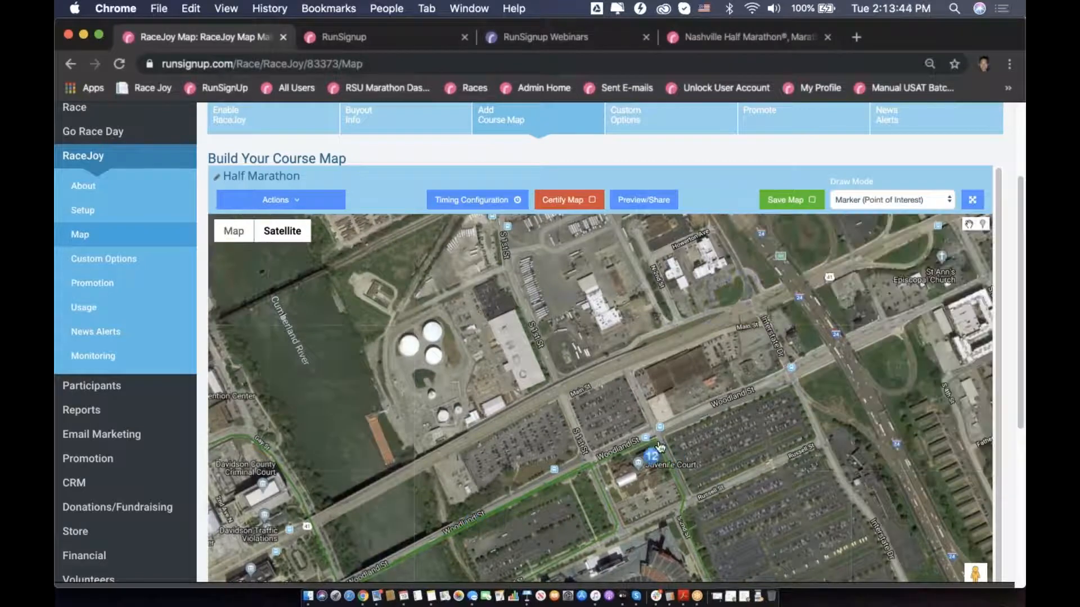
{"action": "scroll", "coordinate": [650, 483], "scroll_direction": "up", "scroll_amount": 3}
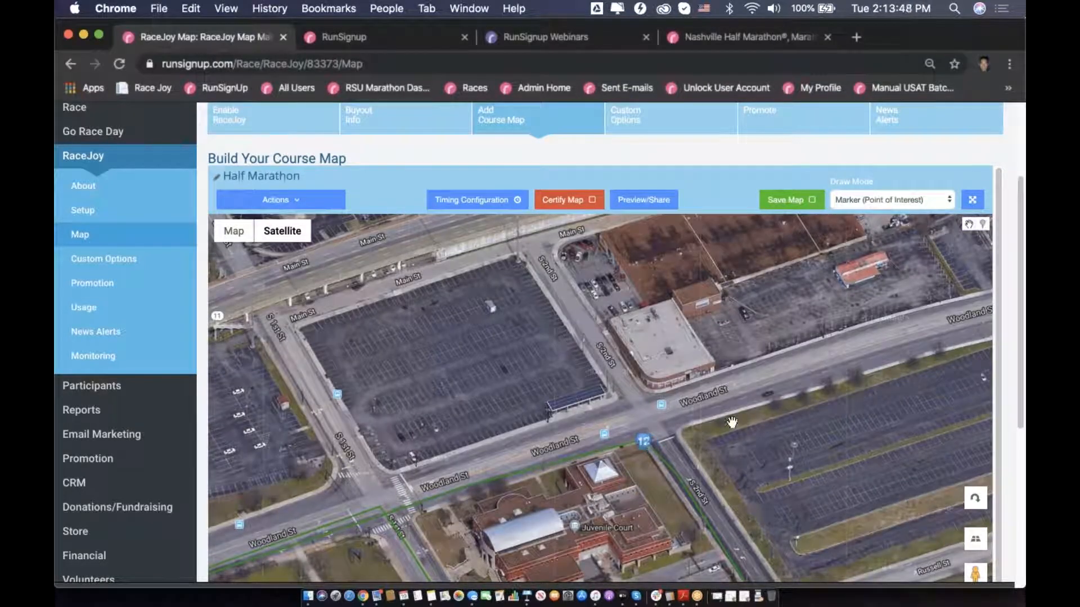
Look around S 2nd St near the mile 12 marker in Street View and return to the satellite map.
{"action": "scroll", "coordinate": [1011, 404], "scroll_direction": "down", "scroll_amount": 3}
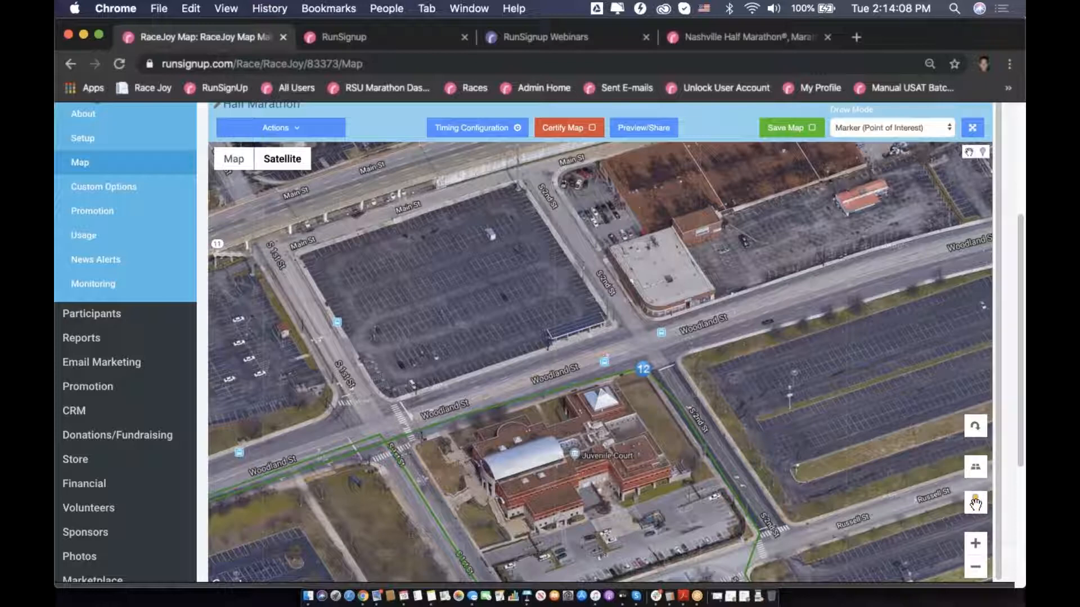
{"action": "left_click_drag", "start_coordinate": [975, 502], "coordinate": [673, 394]}
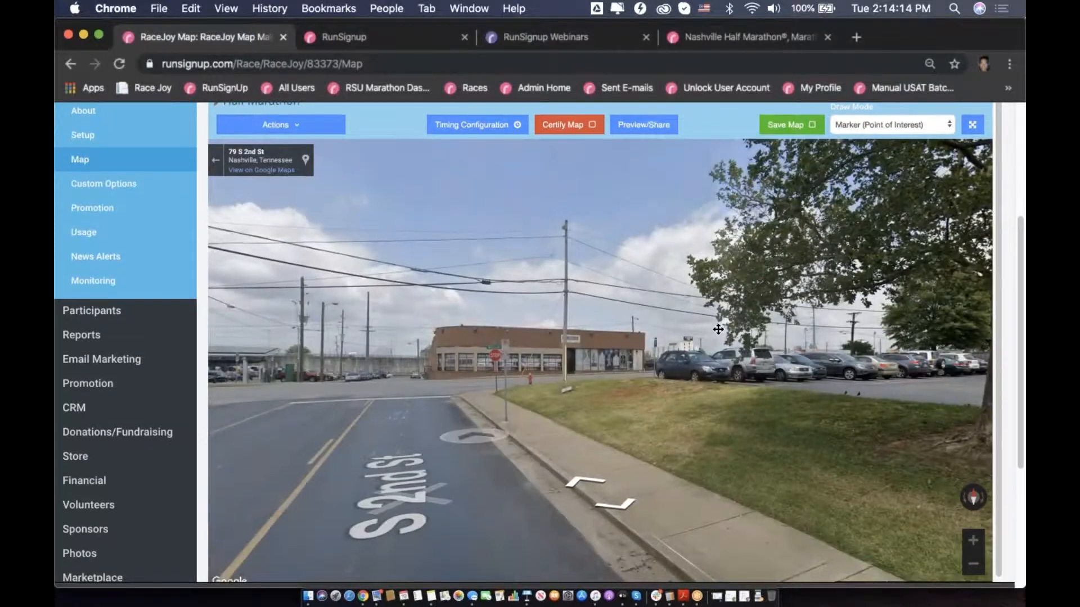
{"action": "left_click_drag", "start_coordinate": [478, 435], "coordinate": [718, 330]}
{"action": "left_click", "coordinate": [216, 161]}
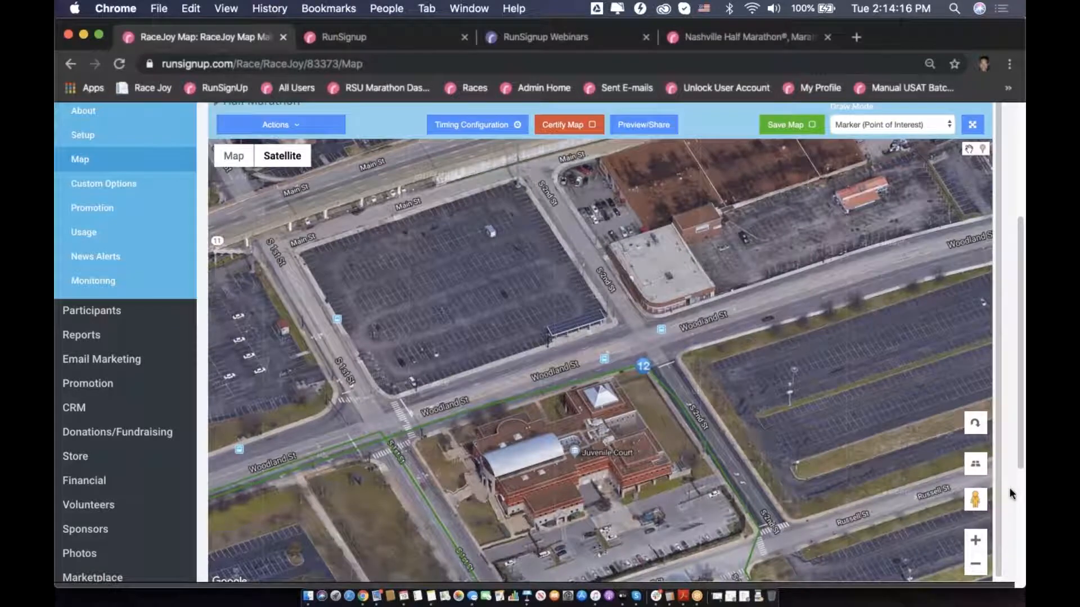
In Street View on S 2nd St, move the mile 12 marker from the street corner onto the roadway and return to the map.
{"action": "left_click_drag", "start_coordinate": [975, 498], "coordinate": [645, 368]}
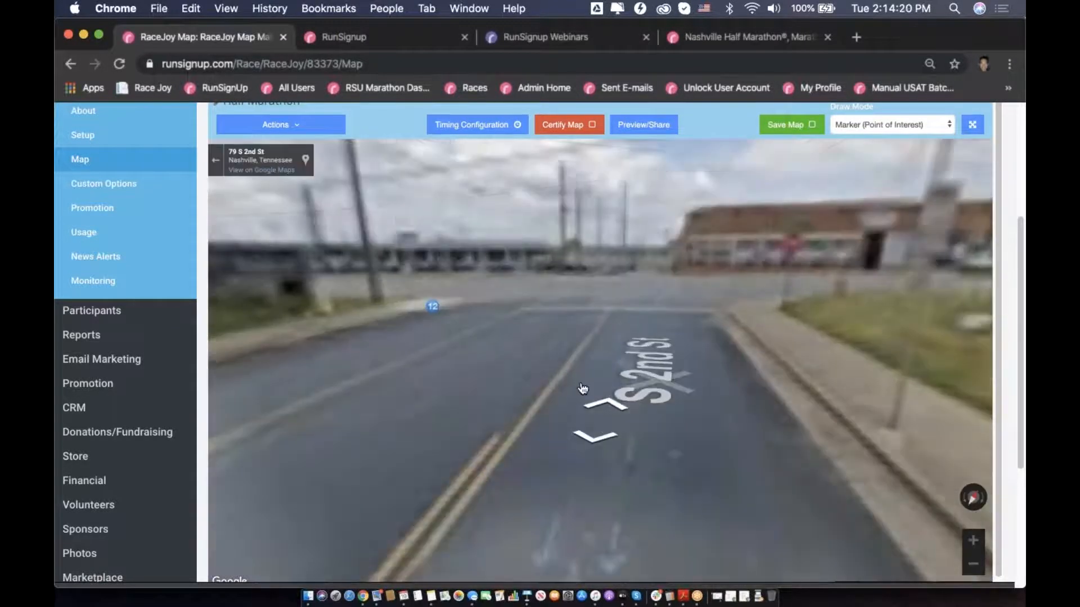
{"action": "left_click", "coordinate": [603, 411]}
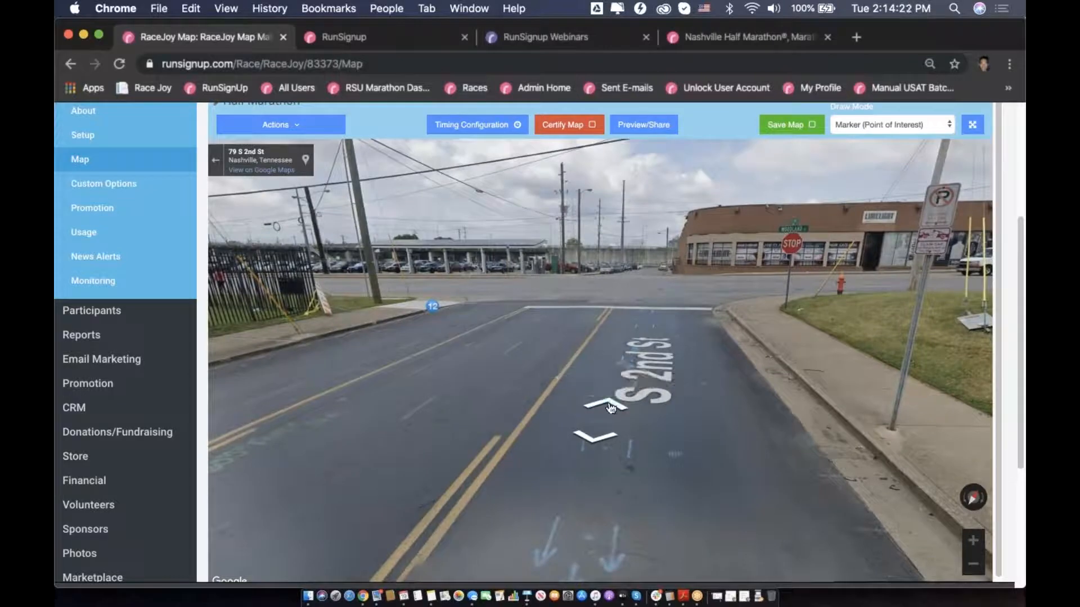
{"action": "left_click_drag", "start_coordinate": [697, 316], "coordinate": [714, 315]}
{"action": "left_click_drag", "start_coordinate": [518, 362], "coordinate": [721, 323]}
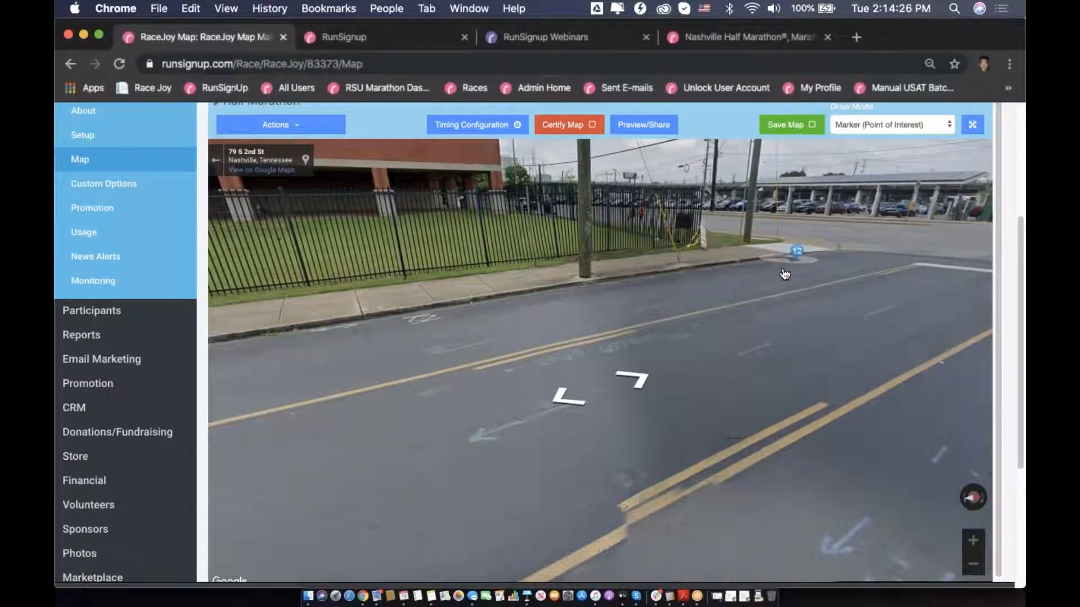
{"action": "left_click_drag", "start_coordinate": [735, 345], "coordinate": [720, 459]}
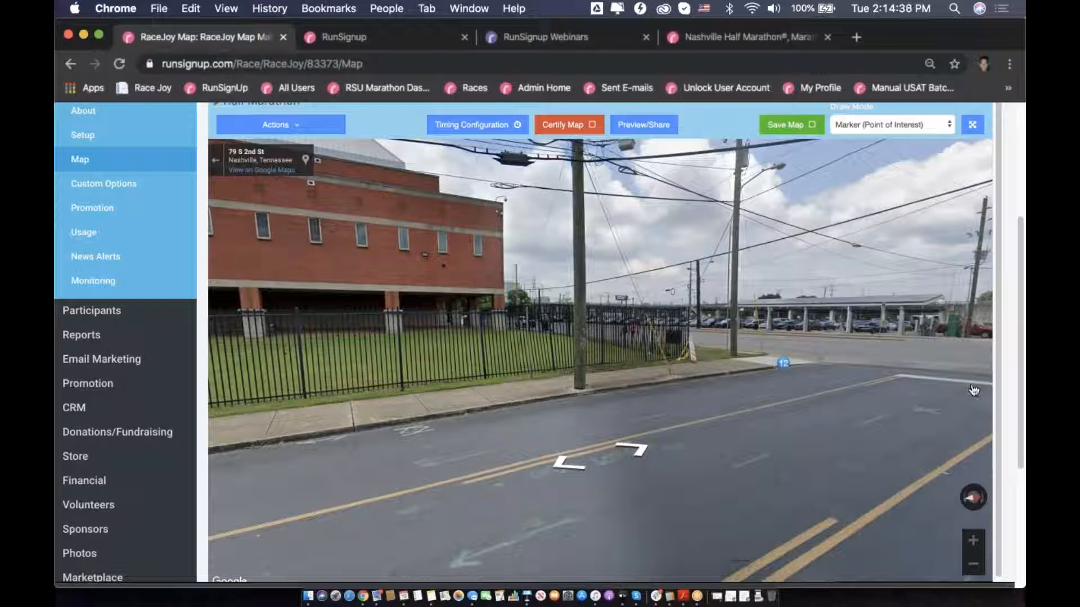
{"action": "mouse_move", "coordinate": [783, 367]}
{"action": "left_mouse_down"}
{"action": "mouse_move", "coordinate": [771, 425]}
{"action": "mouse_move", "coordinate": [788, 387]}
{"action": "mouse_move", "coordinate": [609, 419]}
{"action": "mouse_move", "coordinate": [624, 445]}
{"action": "left_mouse_up"}
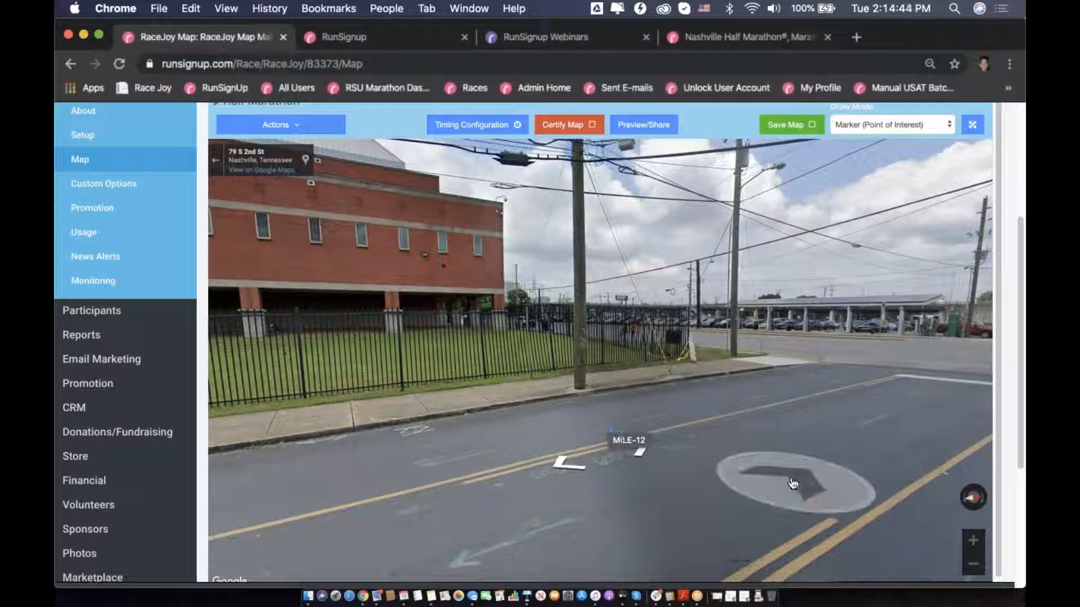
{"action": "left_click", "coordinate": [216, 164]}
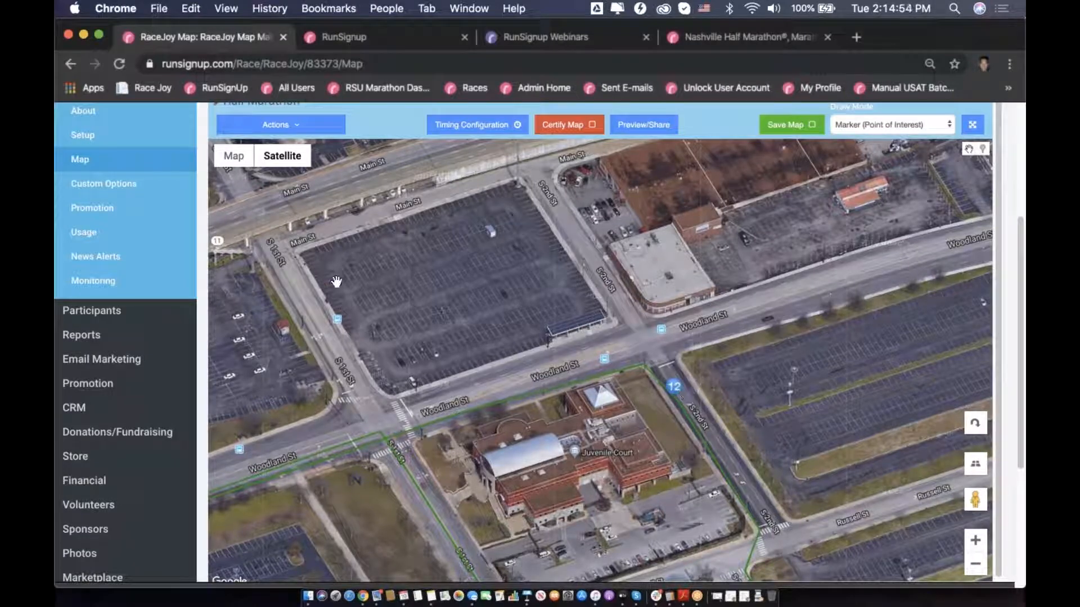
Recalculate the mile positions so the mile markers are regenerated along the half marathon route.
{"action": "left_click", "coordinate": [313, 125]}
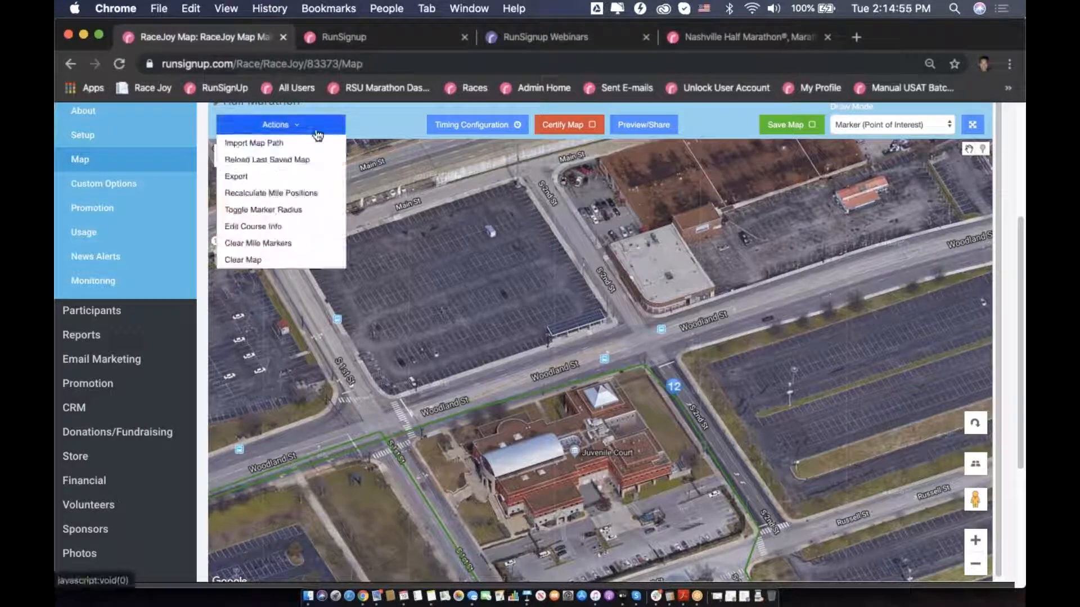
{"action": "left_click", "coordinate": [305, 194]}
{"action": "left_click", "coordinate": [726, 251]}
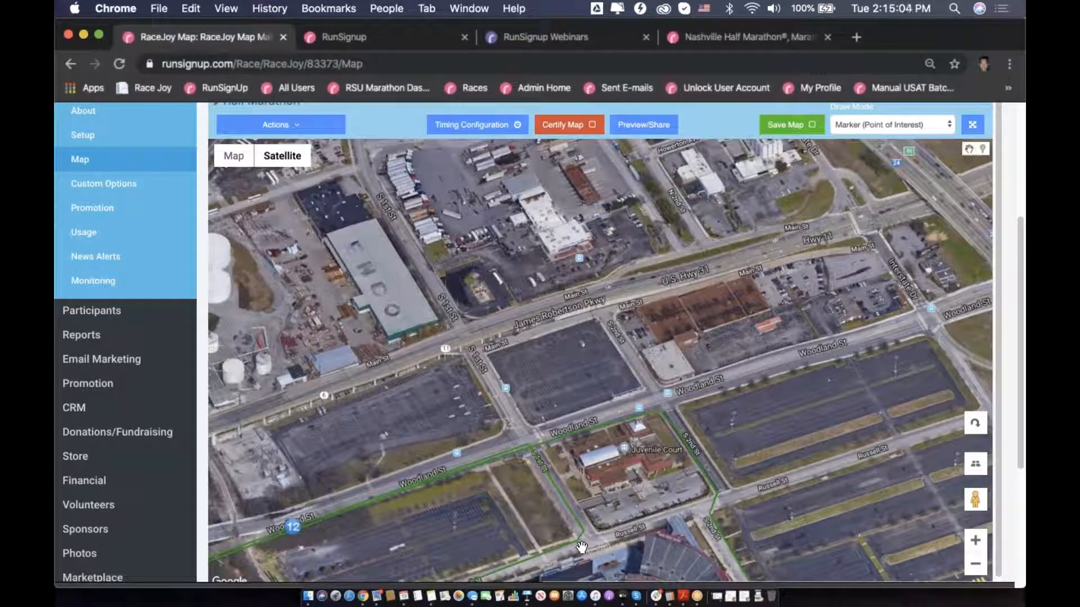
Switch to the Keynote presentation and play it onward from the Generate Markers slide.
{"action": "key", "text": "ctrl+Up"}
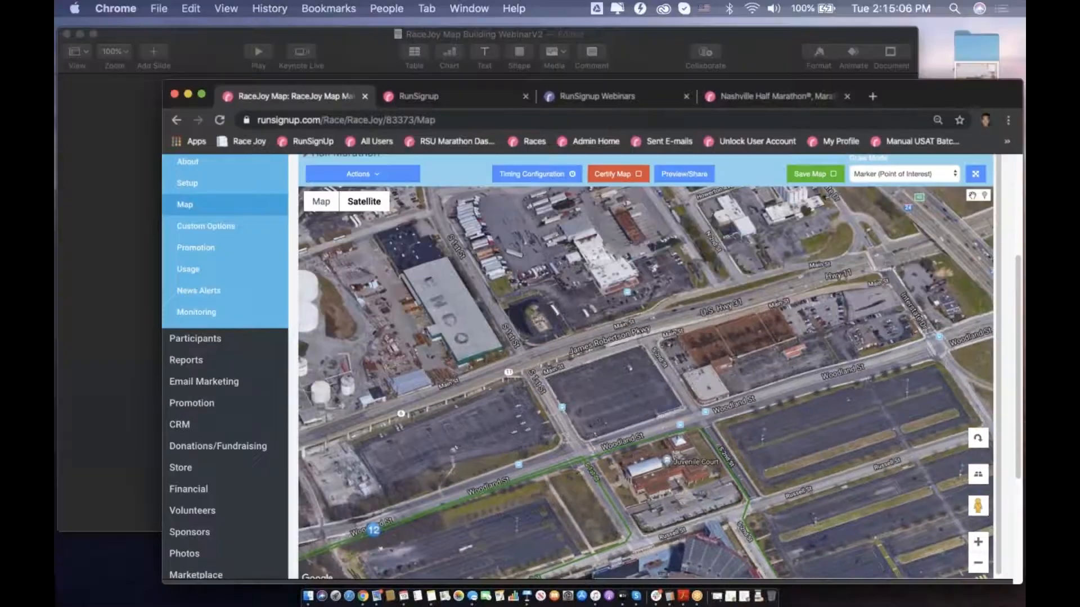
{"action": "left_click", "coordinate": [334, 200]}
{"action": "left_click", "coordinate": [275, 45]}
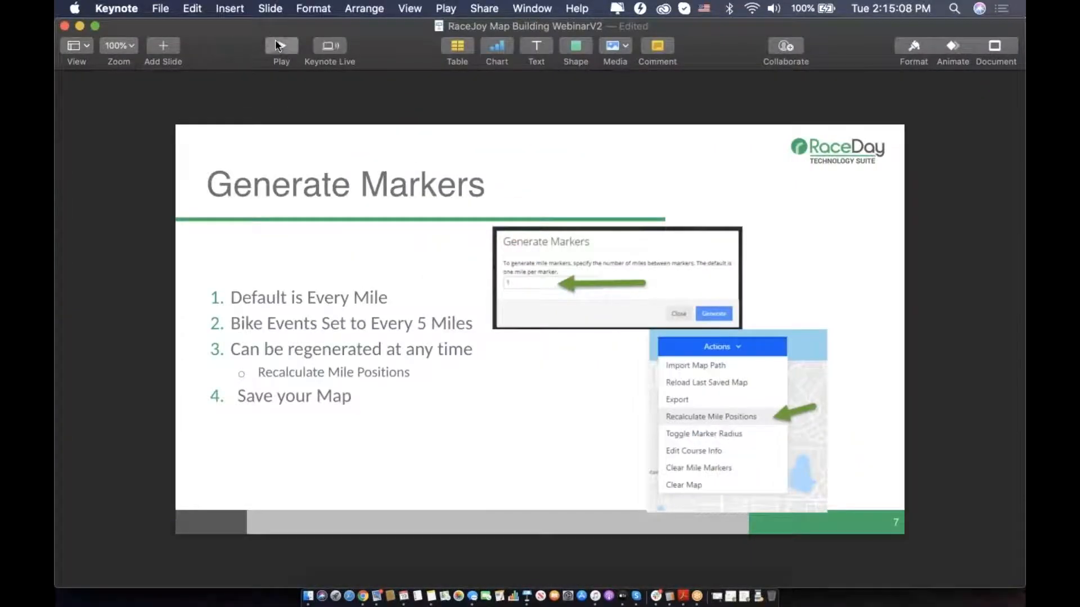
{"action": "key", "text": "Right"}
{"action": "key", "text": "Right"}
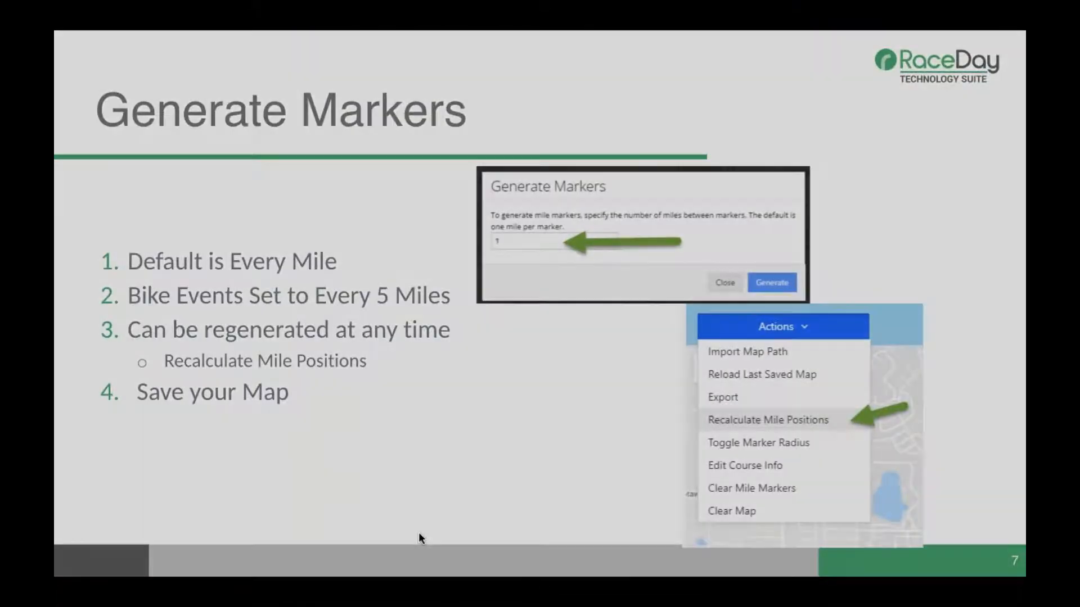
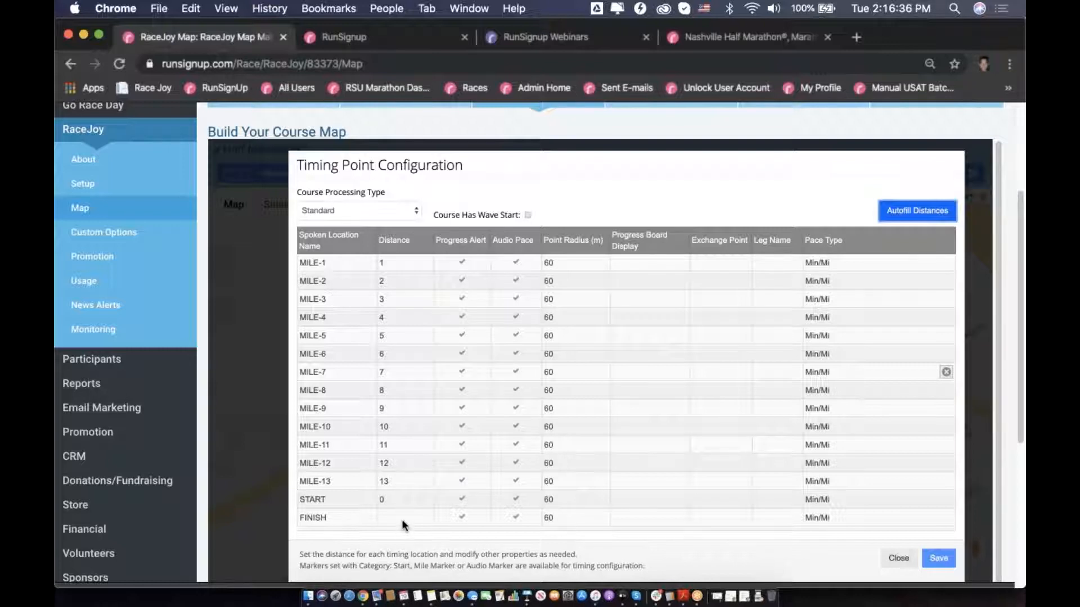
Set the FINISH distance to 13.1 in the timing point configuration, save it and close the configuration.
{"action": "left_click", "coordinate": [402, 519]}
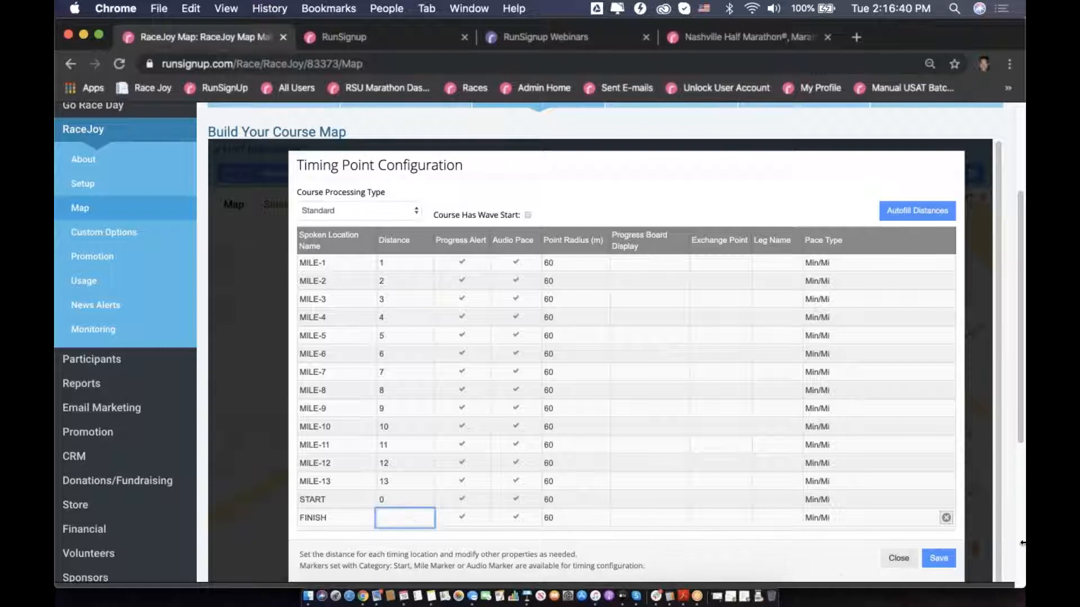
{"action": "left_click", "coordinate": [941, 559]}
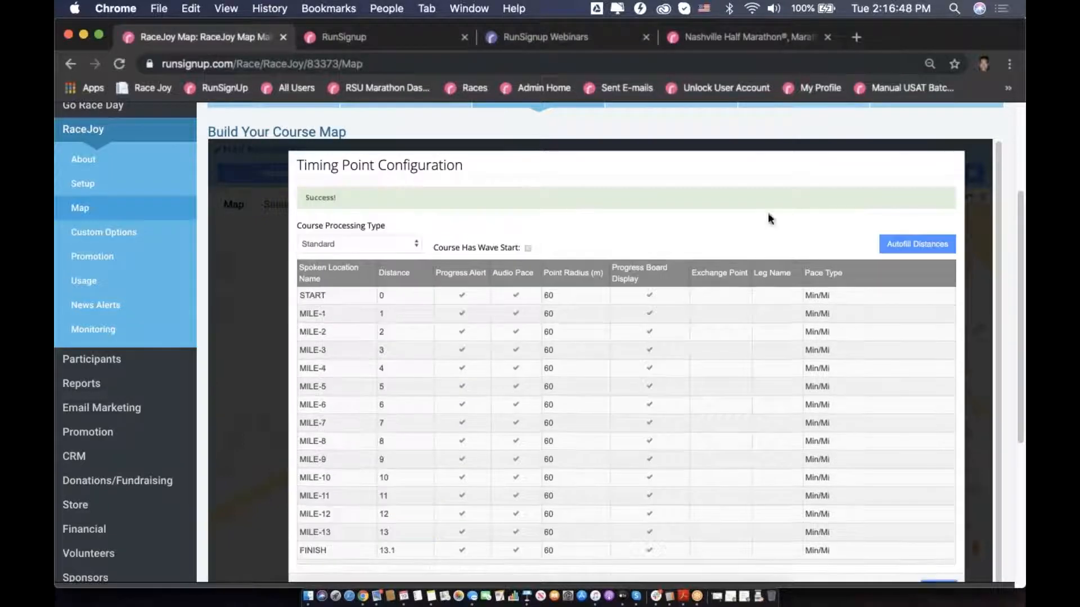
{"action": "scroll", "coordinate": [1008, 468], "scroll_direction": "down", "scroll_amount": 3}
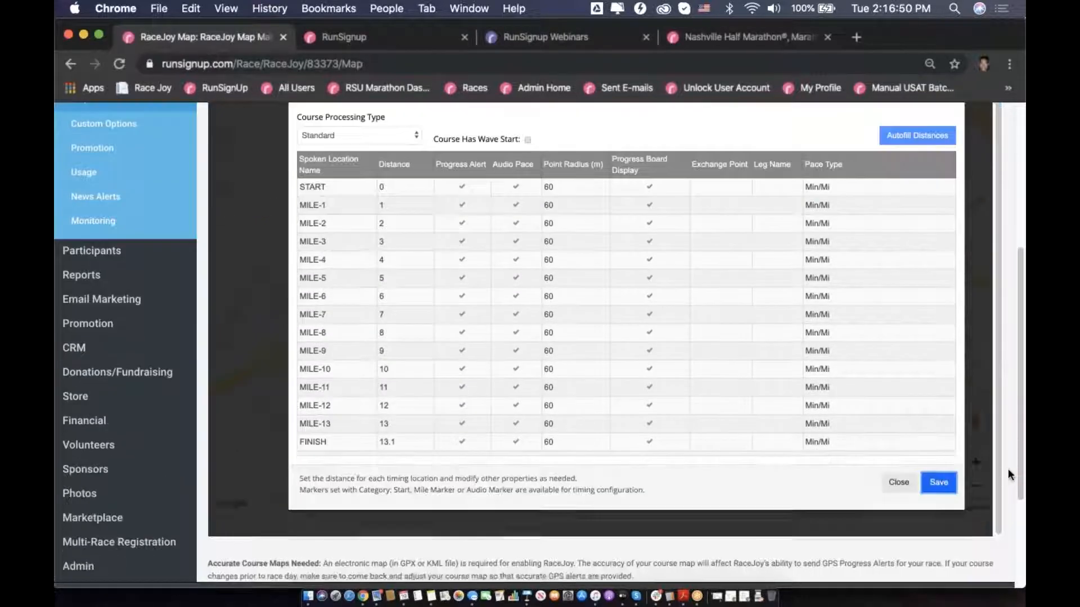
{"action": "left_click", "coordinate": [898, 482]}
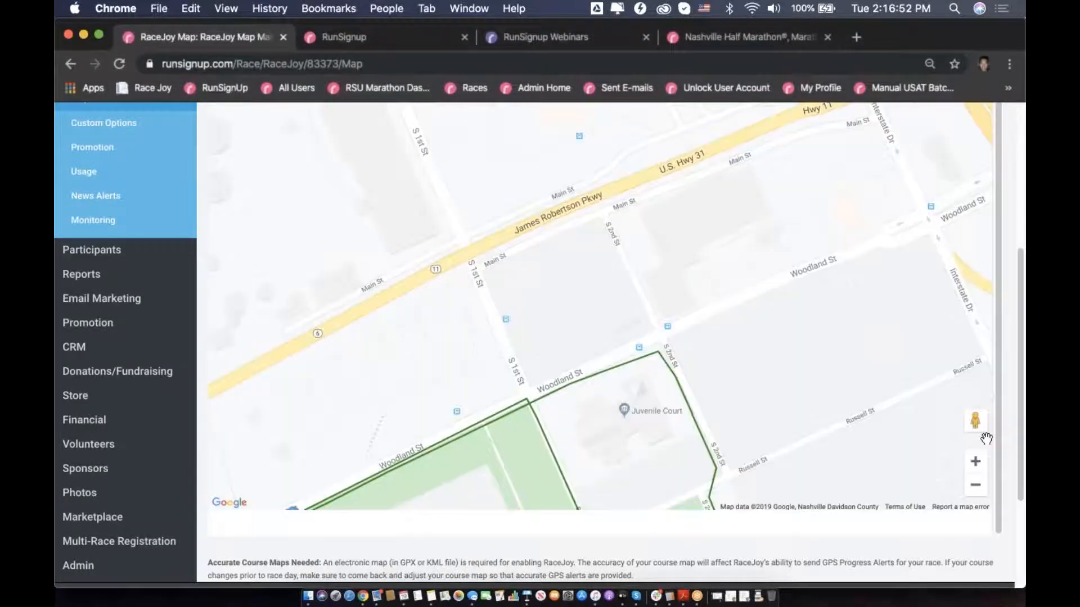
Save the half marathon course map and look over the full course.
{"action": "scroll", "coordinate": [1004, 416], "scroll_direction": "up", "scroll_amount": 5}
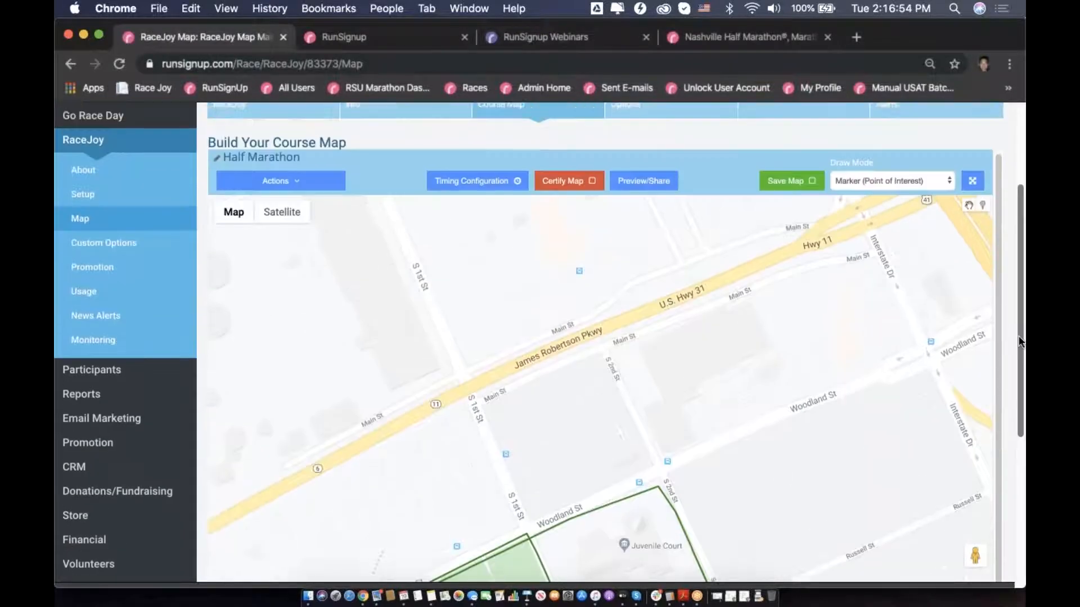
{"action": "left_click", "coordinate": [794, 216]}
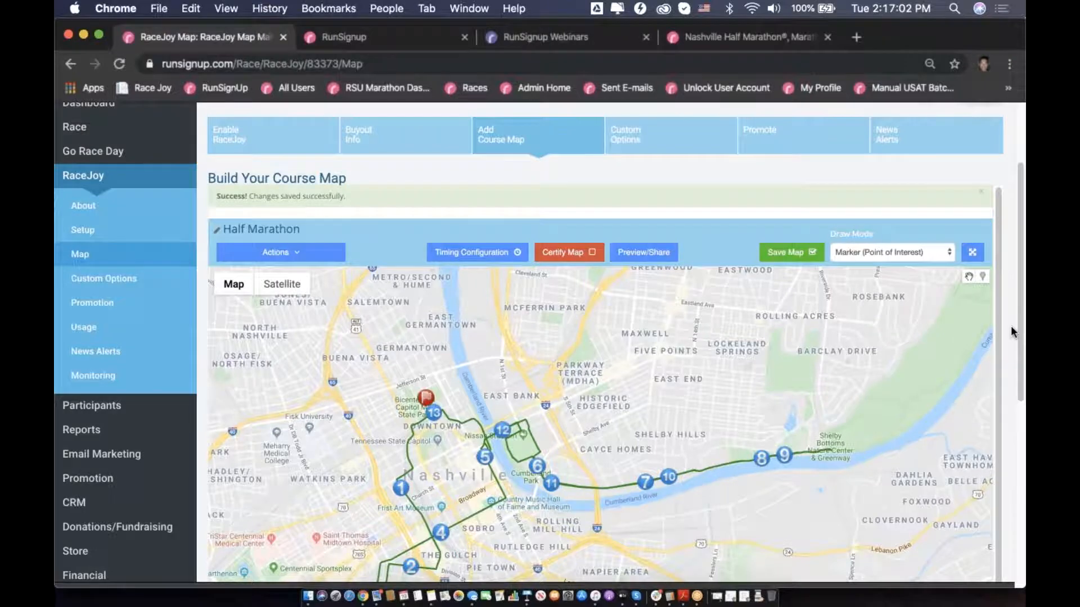
{"action": "scroll", "coordinate": [1011, 326], "scroll_direction": "down", "scroll_amount": 3}
{"action": "scroll", "coordinate": [1011, 332], "scroll_direction": "down", "scroll_amount": 1}
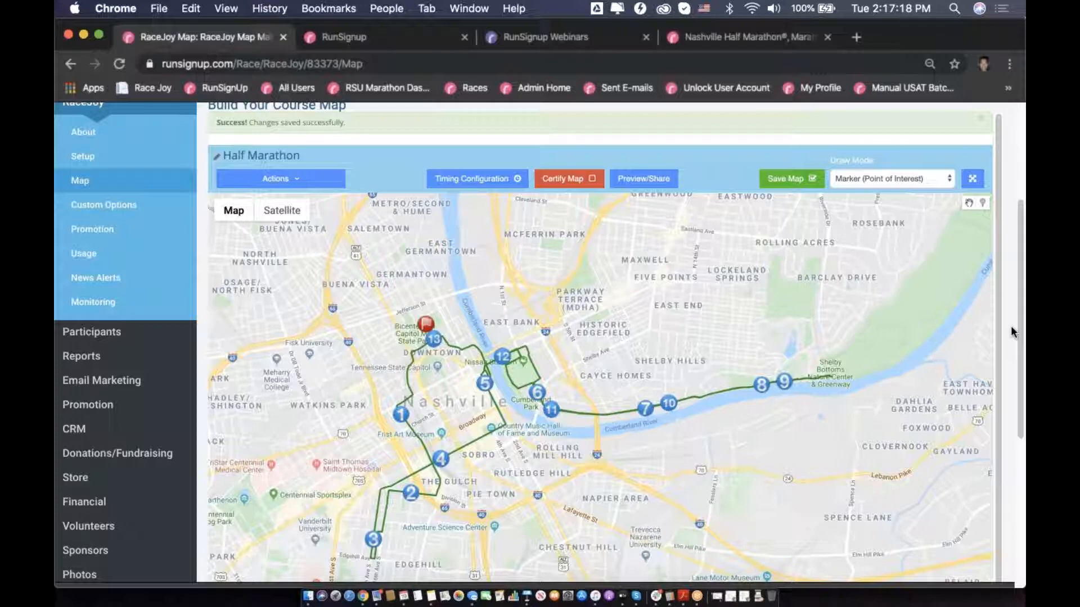
Switch to Keynote, play the slides from Set Up Timing Configuration Table to Proximity Issues, and end the slideshow.
{"action": "key", "text": "ctrl+Up"}
{"action": "left_click", "coordinate": [348, 250]}
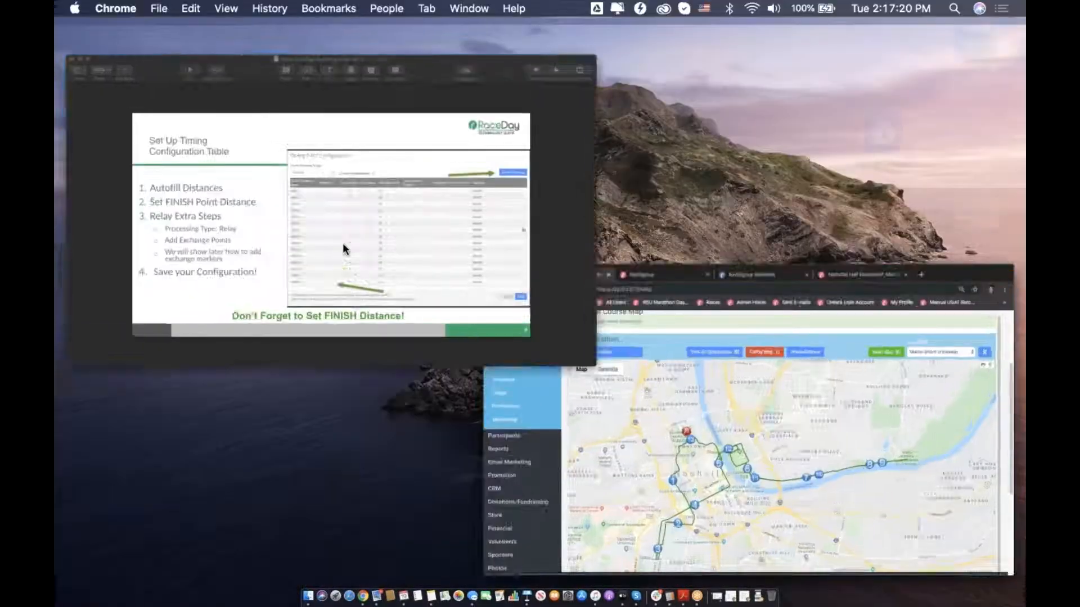
{"action": "left_click", "coordinate": [280, 45]}
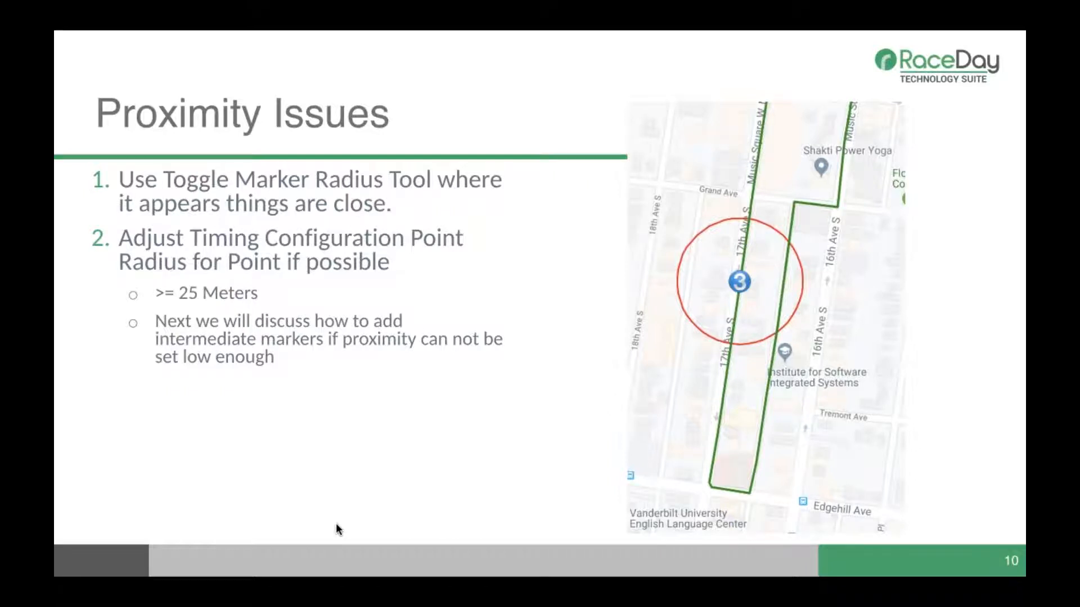
{"action": "key", "text": "Escape"}
Switch back to the course map in Chrome and show the radius circles around the markers.
{"action": "key", "text": "ctrl+Up"}
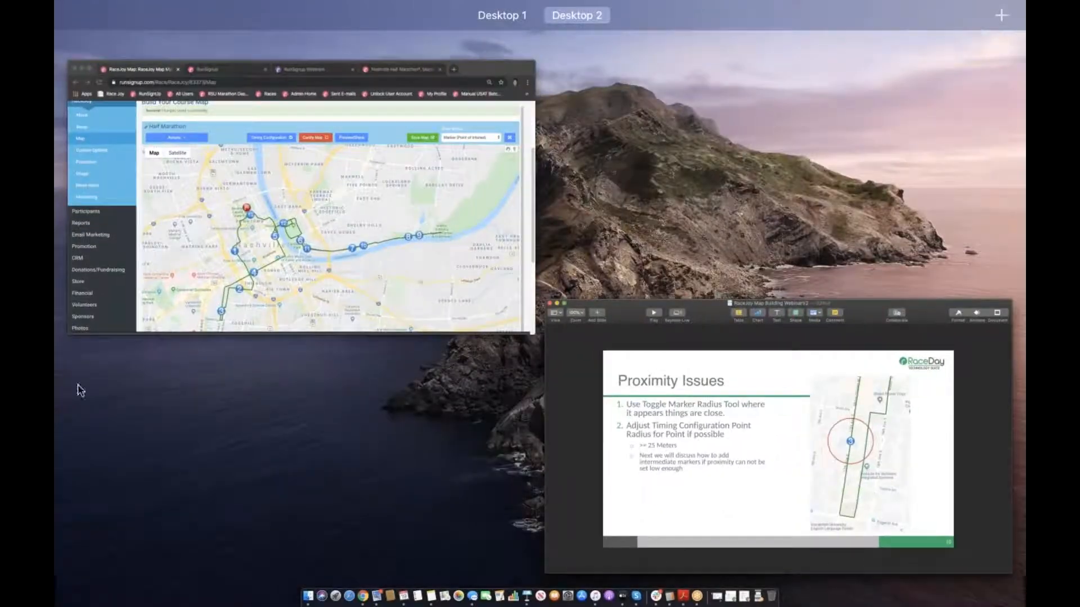
{"action": "left_click", "coordinate": [194, 242]}
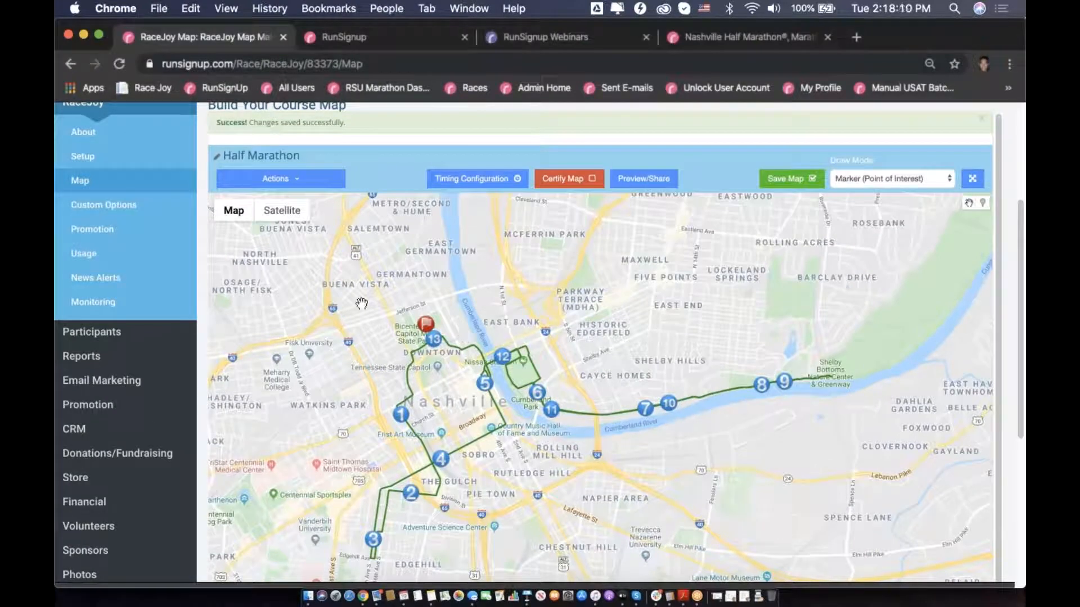
{"action": "left_click", "coordinate": [309, 185]}
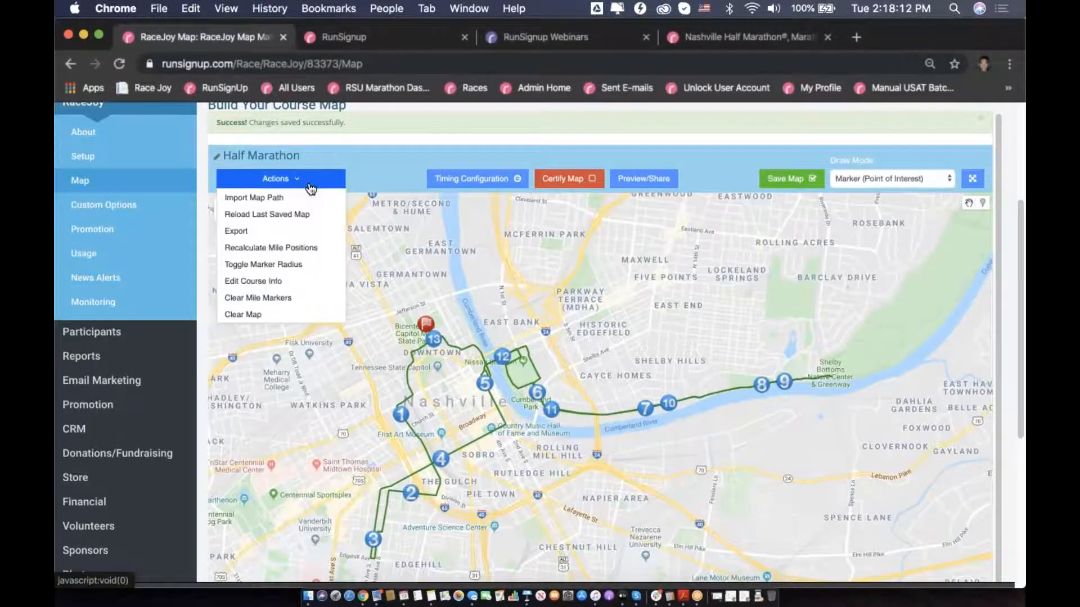
{"action": "left_click", "coordinate": [306, 272]}
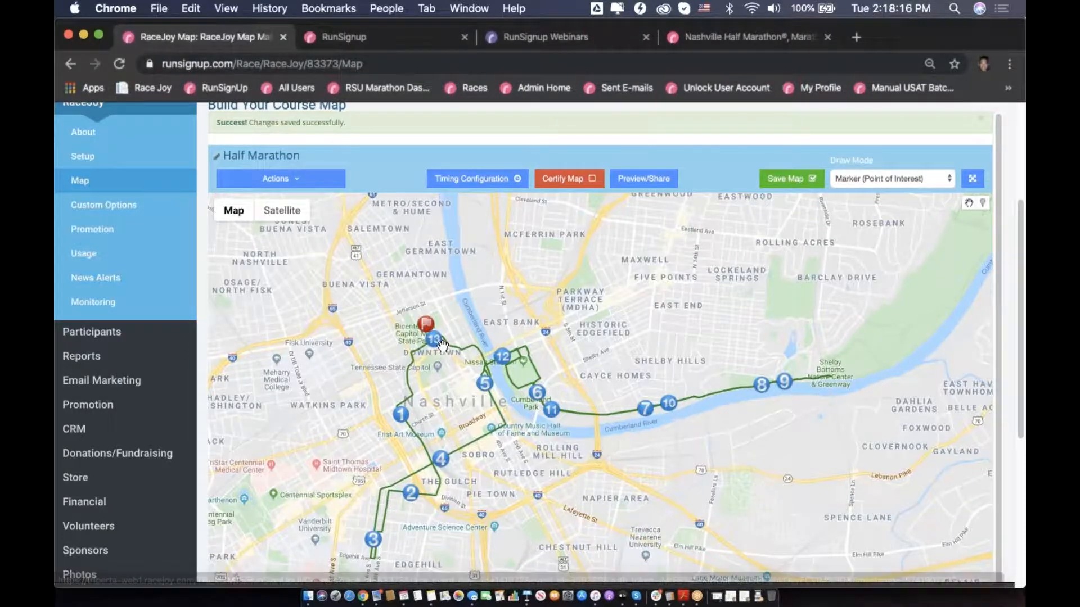
Examine the marker radius circles from the start and finish area past miles 13, 12, 5, 6, 11 and 7 for proximity to other route sections.
{"action": "scroll", "coordinate": [442, 344], "scroll_direction": "up", "scroll_amount": 5}
{"action": "left_click_drag", "start_coordinate": [429, 342], "coordinate": [448, 427]}
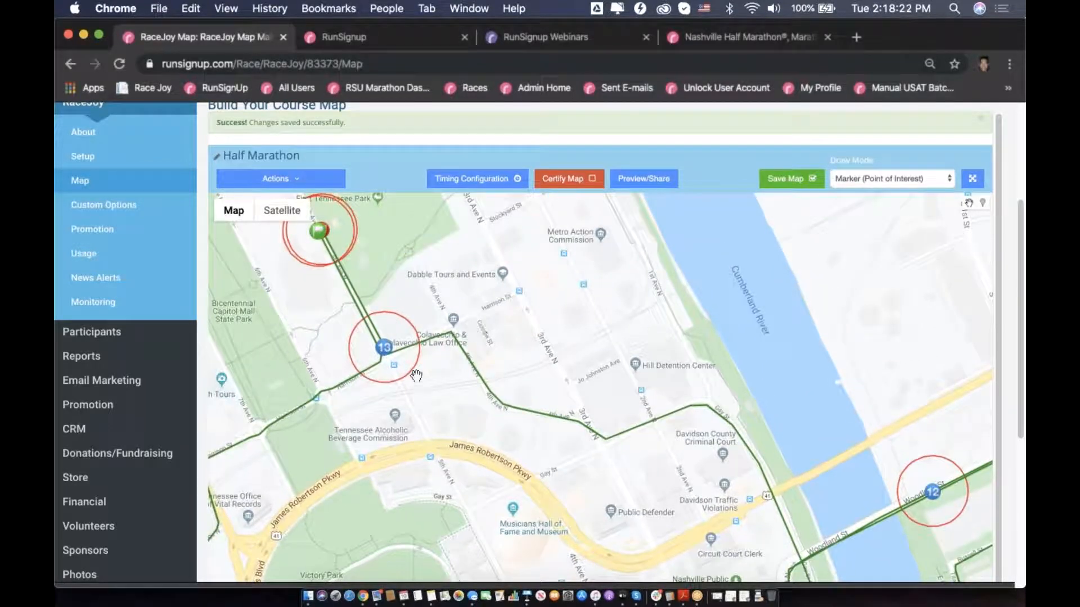
{"action": "scroll", "coordinate": [473, 442], "scroll_direction": "down", "scroll_amount": 1}
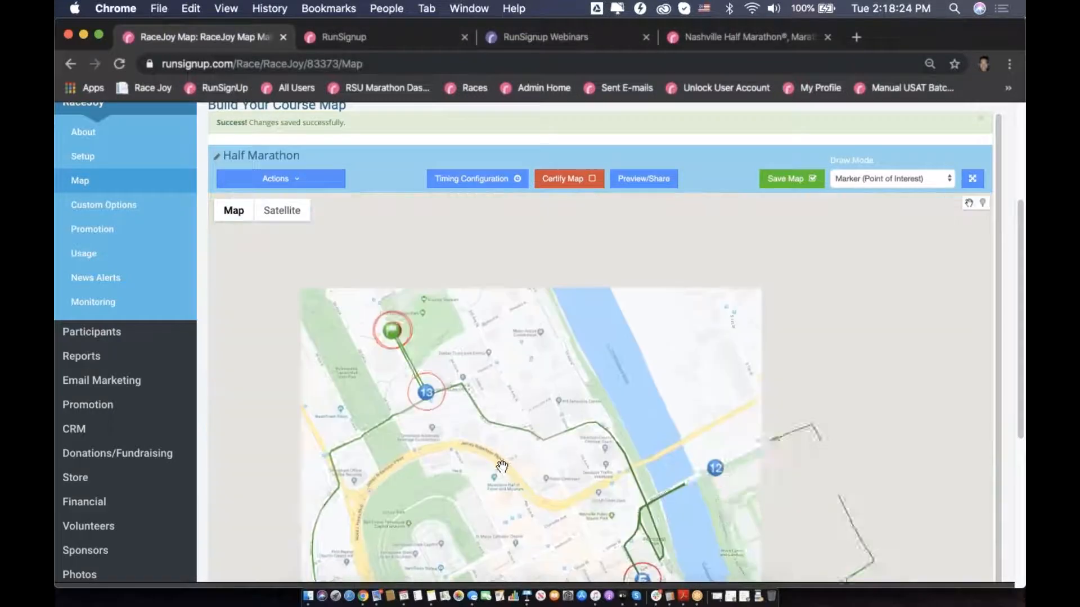
{"action": "left_click_drag", "start_coordinate": [581, 498], "coordinate": [557, 369]}
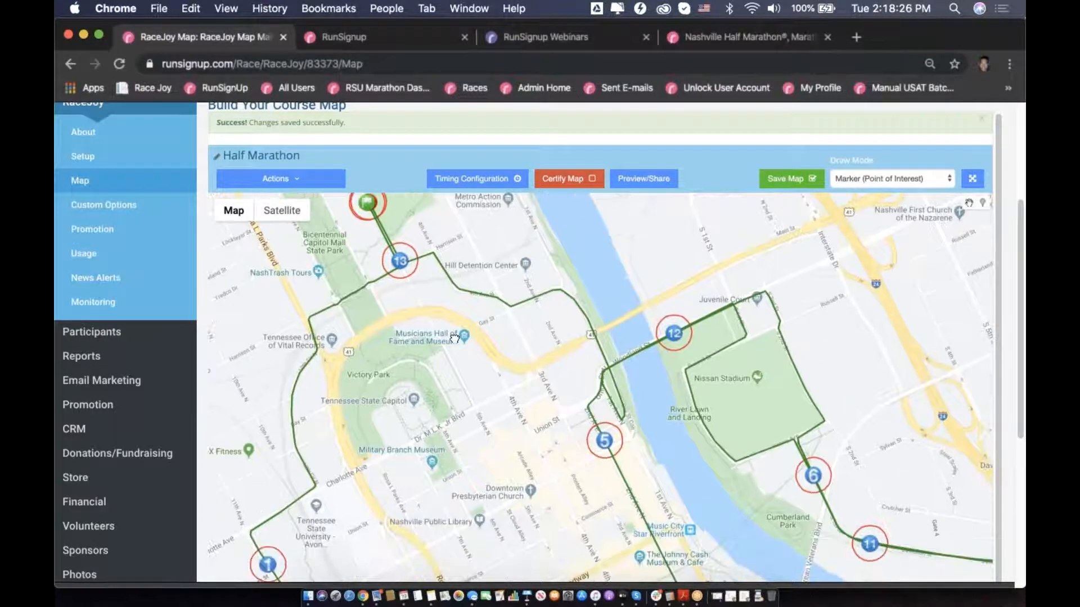
{"action": "left_click_drag", "start_coordinate": [727, 395], "coordinate": [604, 356]}
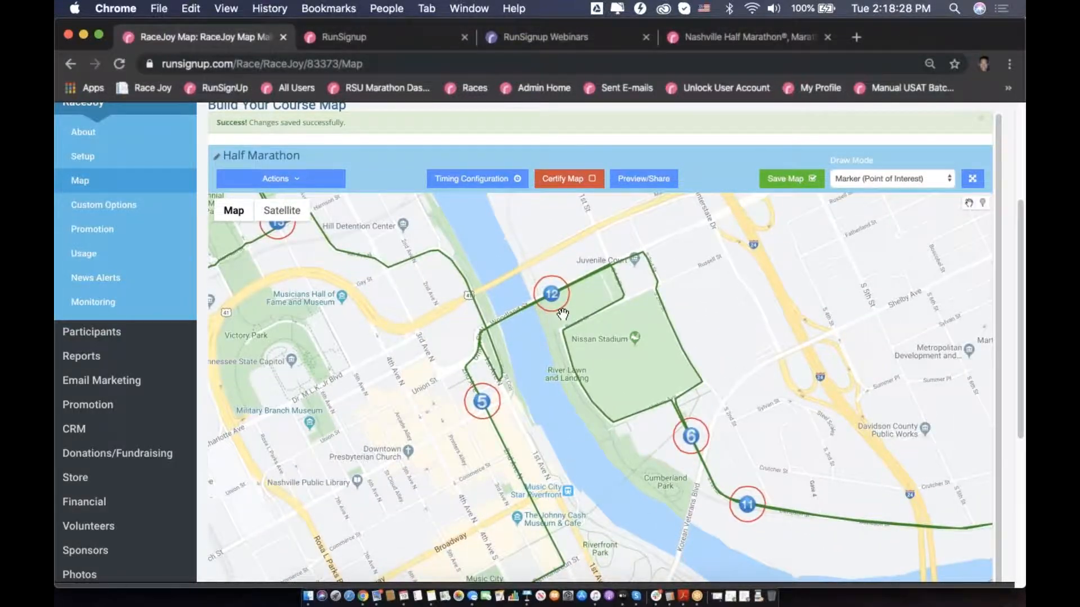
{"action": "scroll", "coordinate": [562, 314], "scroll_direction": "up", "scroll_amount": 3}
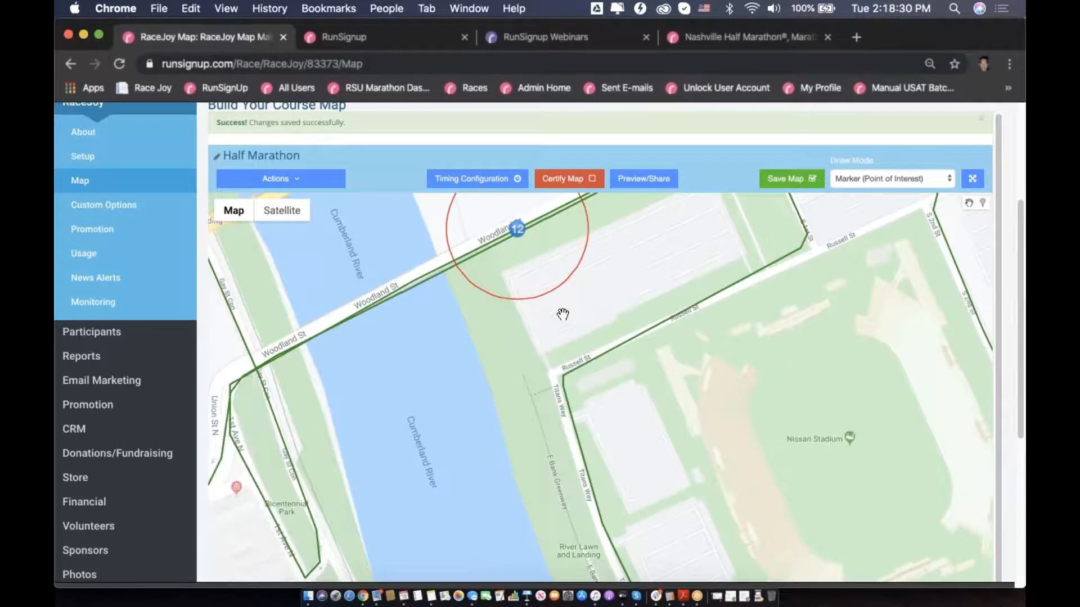
{"action": "scroll", "coordinate": [563, 314], "scroll_direction": "down", "scroll_amount": 1}
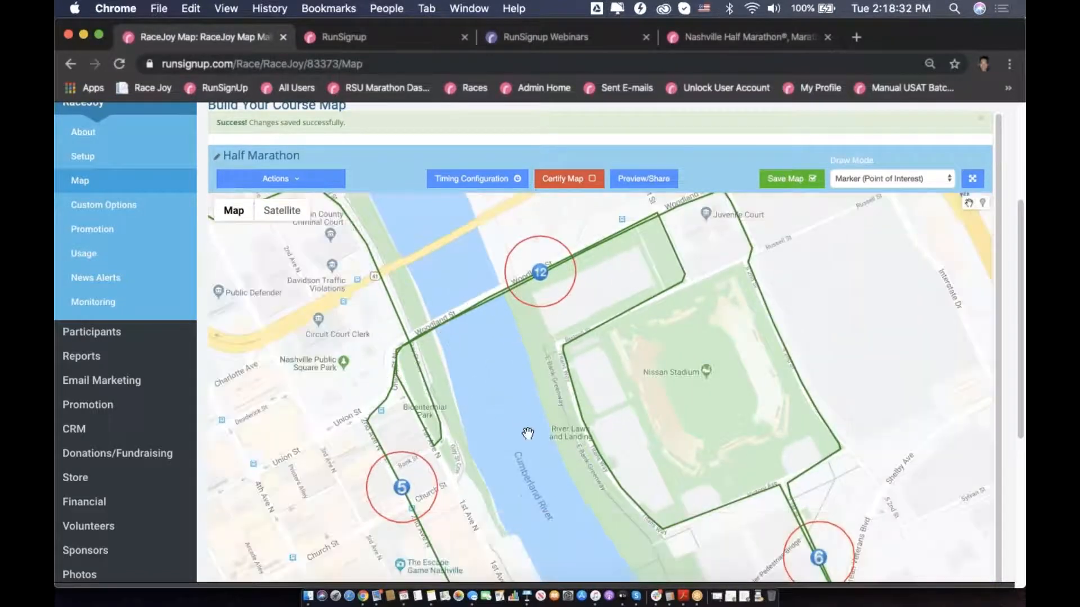
{"action": "left_click_drag", "start_coordinate": [527, 433], "coordinate": [491, 255]}
{"action": "left_click_drag", "start_coordinate": [545, 408], "coordinate": [321, 301]}
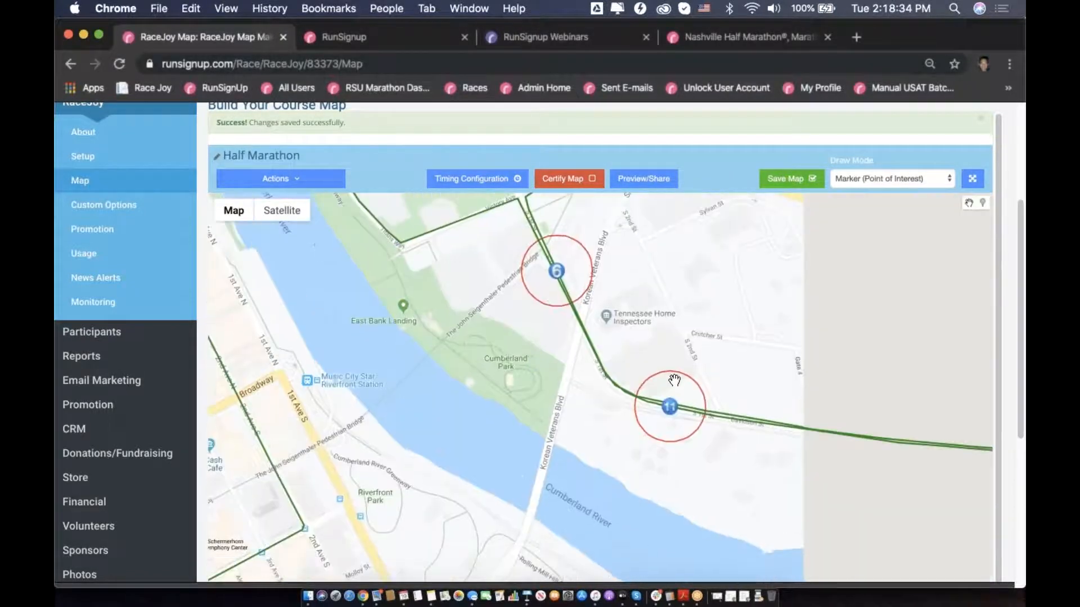
{"action": "left_click_drag", "start_coordinate": [808, 359], "coordinate": [424, 239]}
{"action": "scroll", "coordinate": [844, 345], "scroll_direction": "down", "scroll_amount": 1}
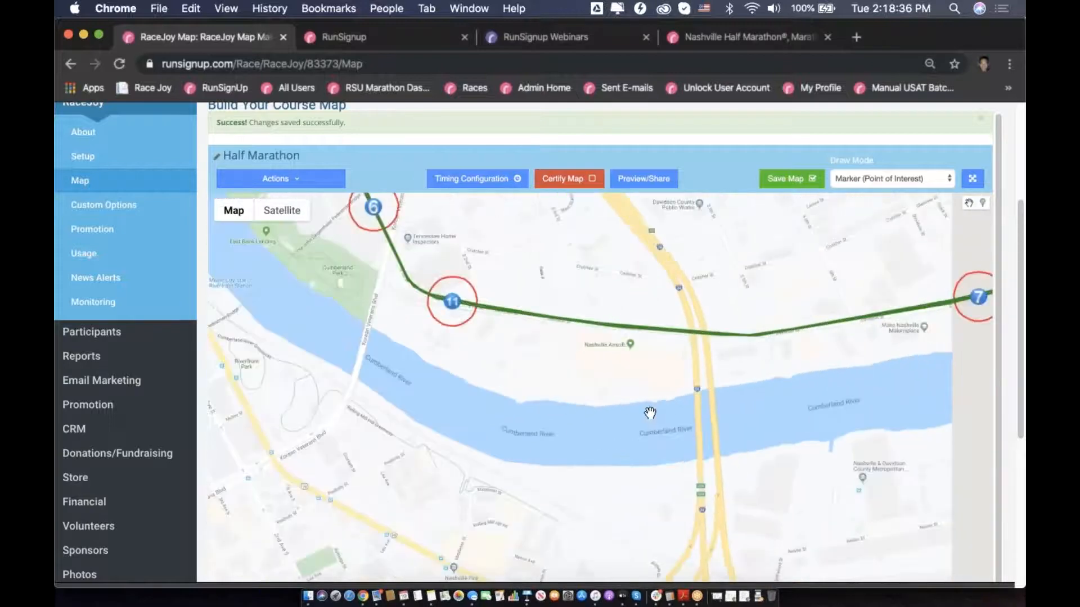
{"action": "left_click_drag", "start_coordinate": [504, 478], "coordinate": [884, 393]}
{"action": "scroll", "coordinate": [787, 429], "scroll_direction": "down", "scroll_amount": 1}
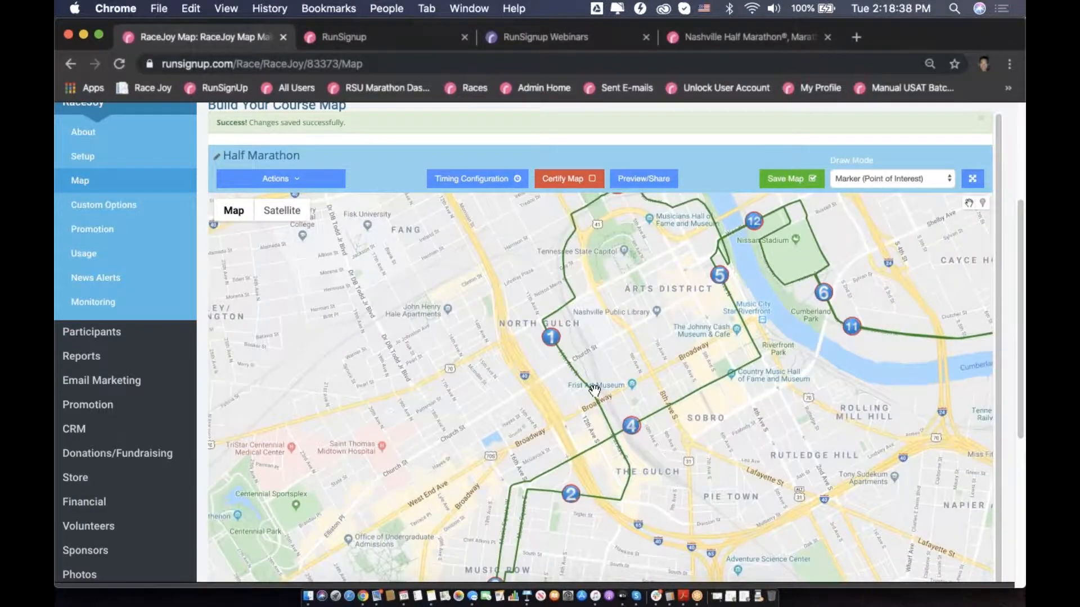
Examine the radius circles at miles 2 and 3, comparing the mile 3 circle on 17th Ave S with the parallel stretch of route.
{"action": "scroll", "coordinate": [594, 388], "scroll_direction": "up", "scroll_amount": 2}
{"action": "mouse_move", "coordinate": [639, 554]}
{"action": "left_mouse_down"}
{"action": "mouse_move", "coordinate": [627, 277]}
{"action": "mouse_move", "coordinate": [648, 231]}
{"action": "left_mouse_up"}
{"action": "left_click_drag", "start_coordinate": [630, 365], "coordinate": [747, 100]}
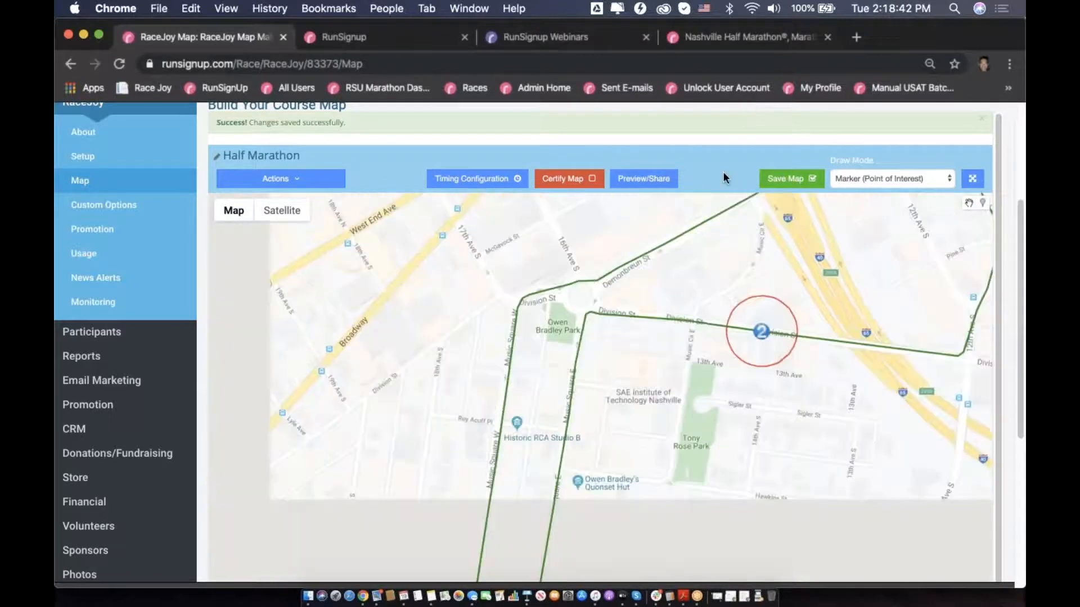
{"action": "left_click_drag", "start_coordinate": [612, 509], "coordinate": [740, 314]}
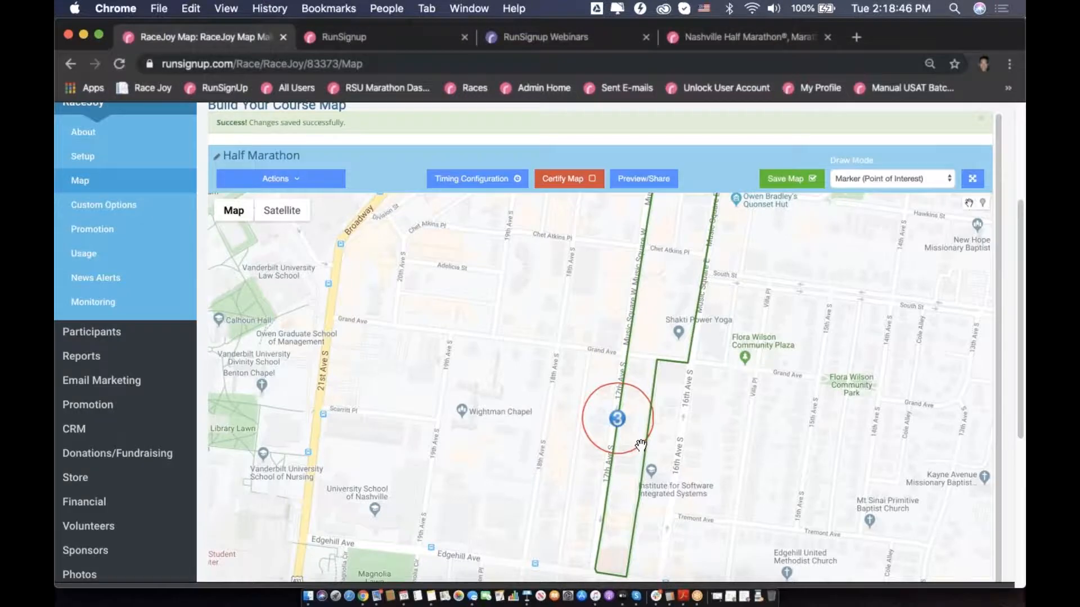
{"action": "scroll", "coordinate": [640, 445], "scroll_direction": "up", "scroll_amount": 4}
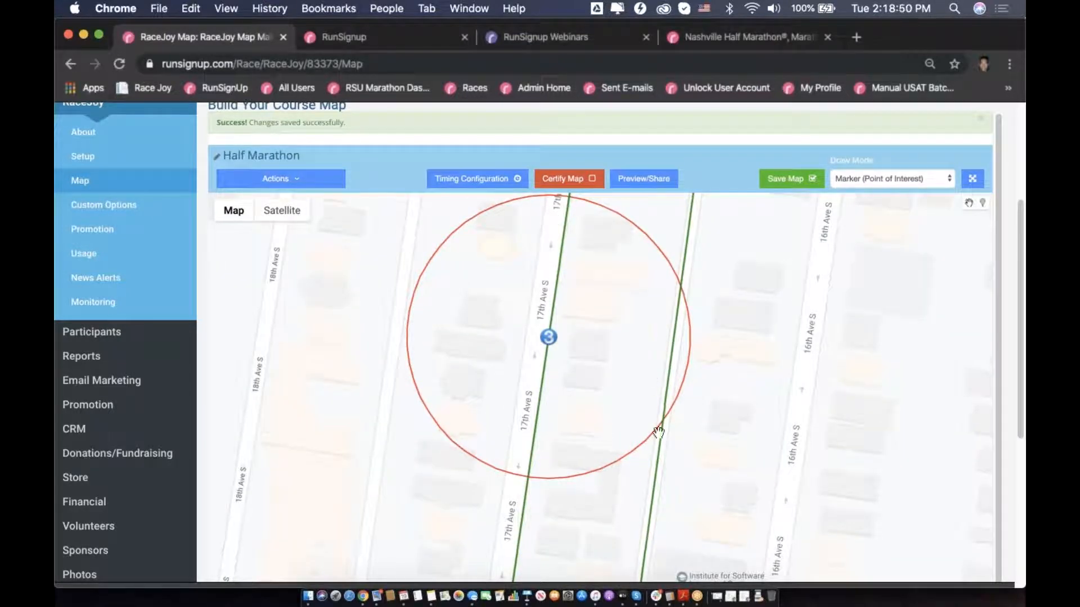
{"action": "scroll", "coordinate": [693, 386], "scroll_direction": "down", "scroll_amount": 1}
{"action": "scroll", "coordinate": [692, 386], "scroll_direction": "down", "scroll_amount": 5}
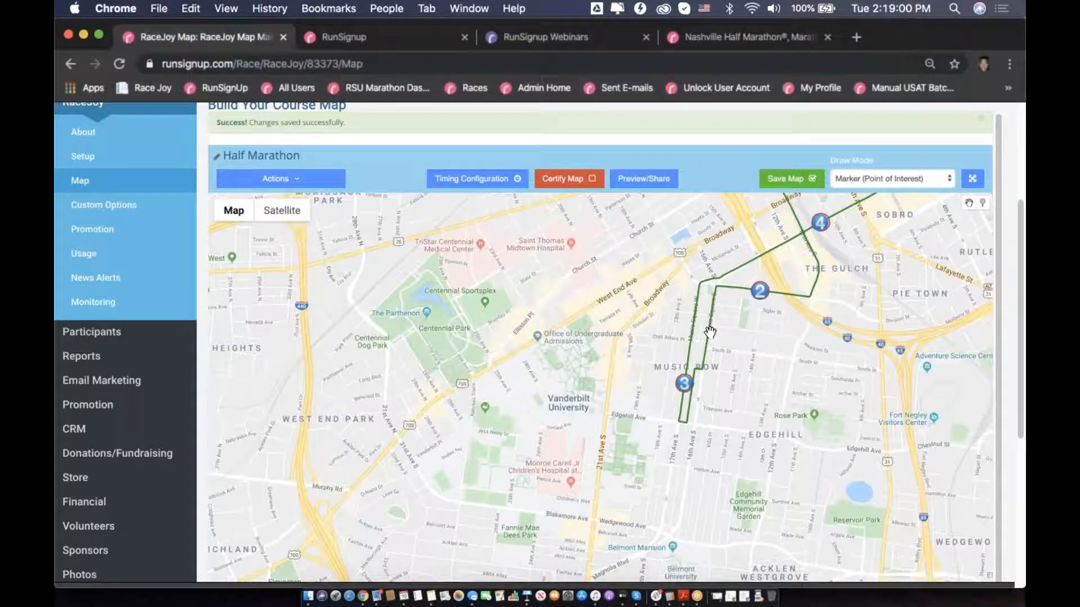
{"action": "scroll", "coordinate": [704, 369], "scroll_direction": "up", "scroll_amount": 4}
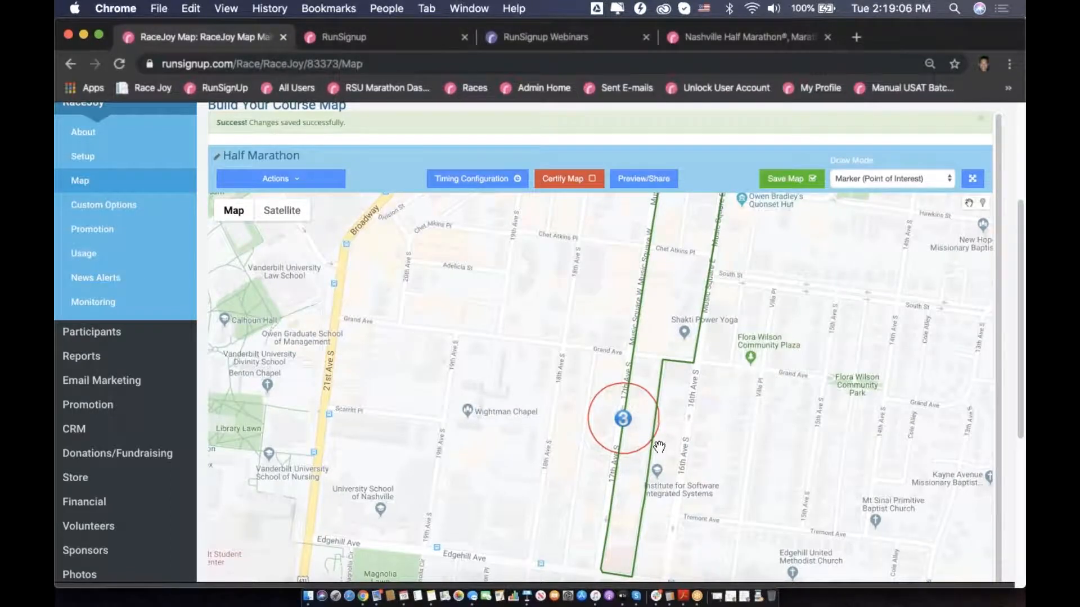
{"action": "scroll", "coordinate": [654, 433], "scroll_direction": "up", "scroll_amount": 3}
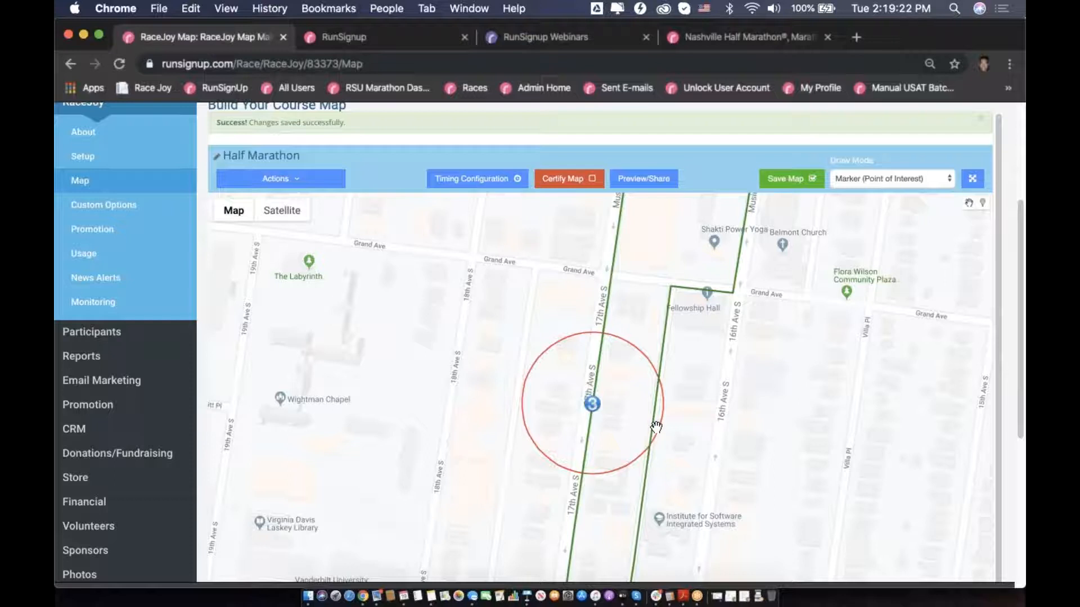
{"action": "scroll", "coordinate": [656, 427], "scroll_direction": "down", "scroll_amount": 2}
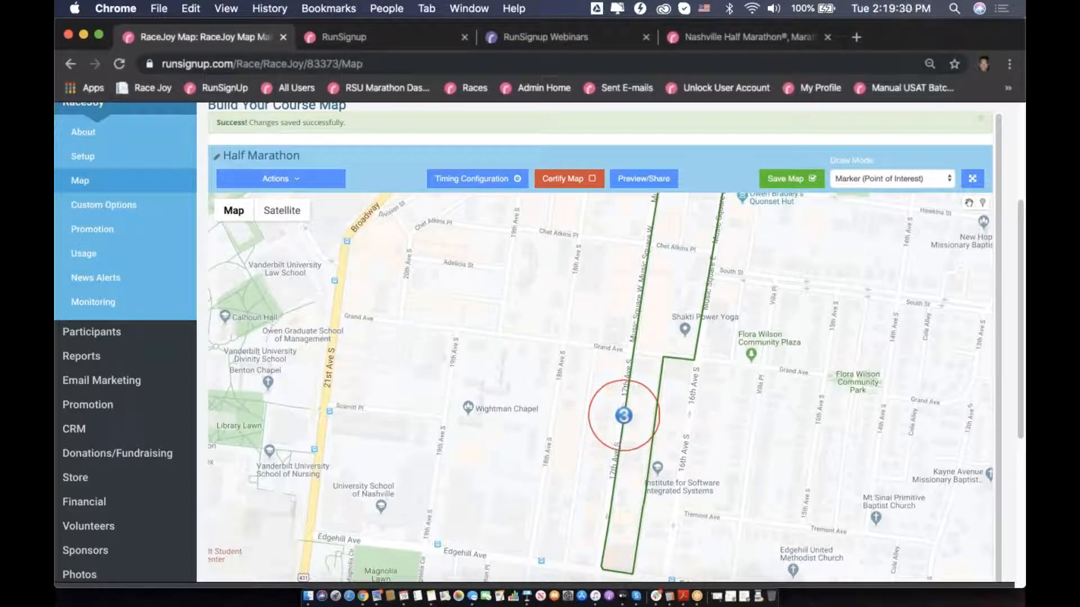
Set the MILE-3 point radius to 25 m in the timing configuration and save it.
{"action": "scroll", "coordinate": [642, 438], "scroll_direction": "up", "scroll_amount": 2}
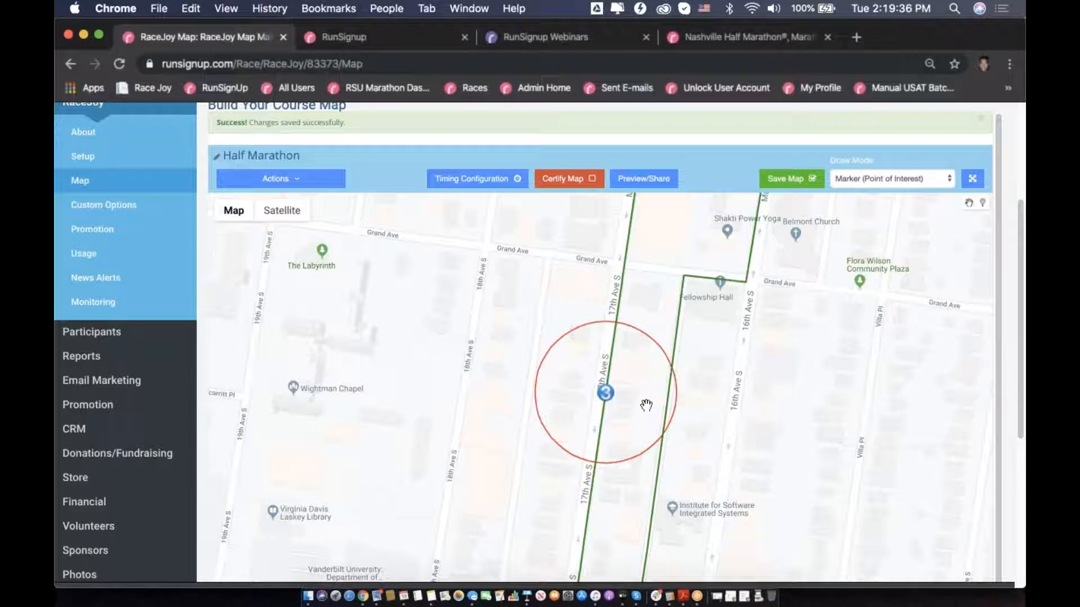
{"action": "left_click", "coordinate": [495, 181]}
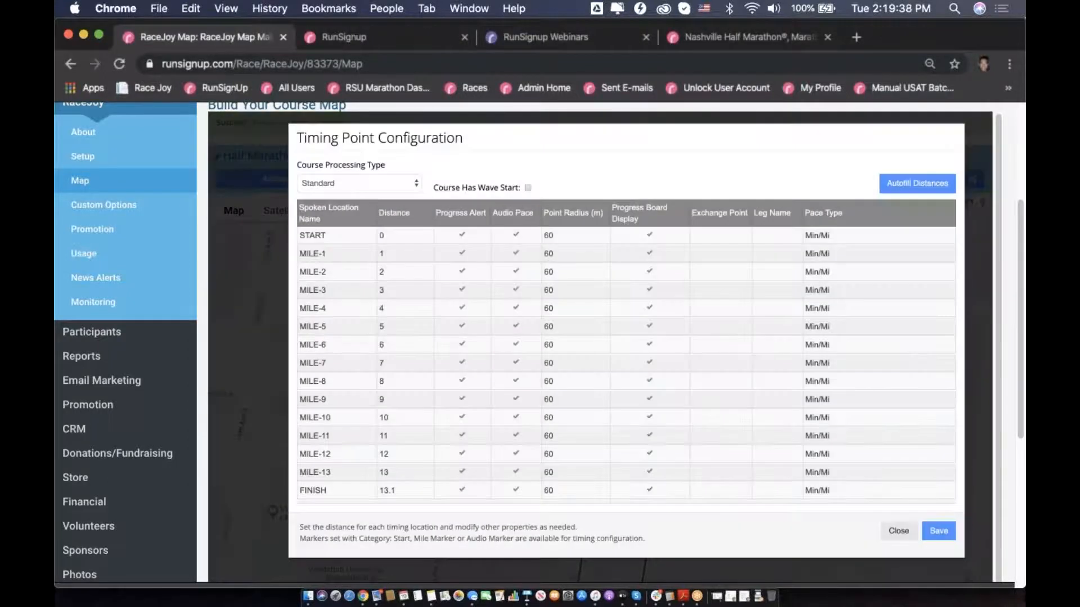
{"action": "left_click", "coordinate": [565, 289]}
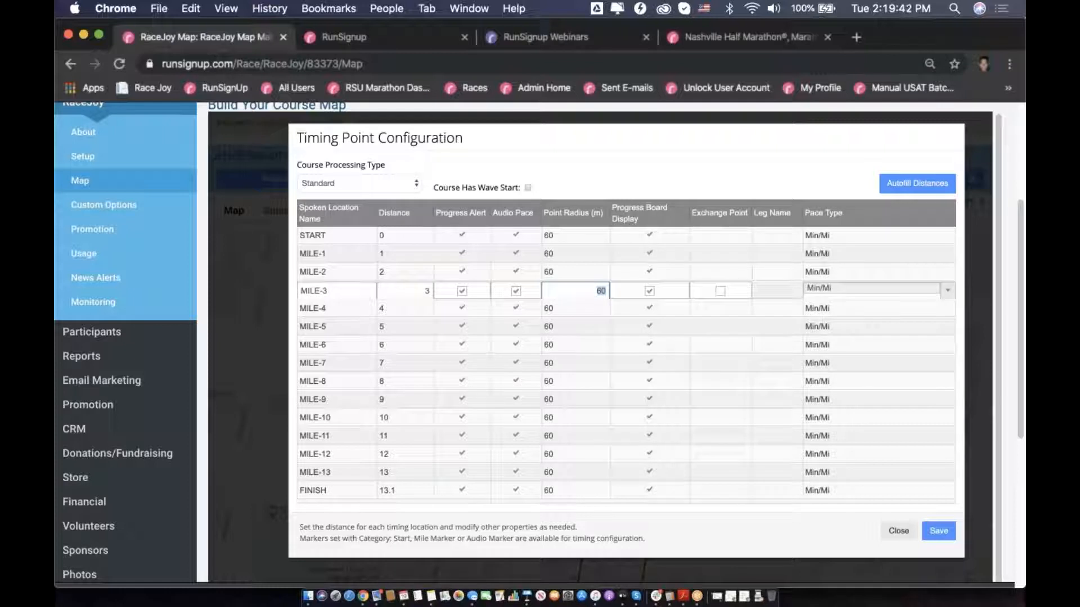
{"action": "type", "text": "225"}
{"action": "key", "text": "Return"}
{"action": "left_click", "coordinate": [596, 292]}
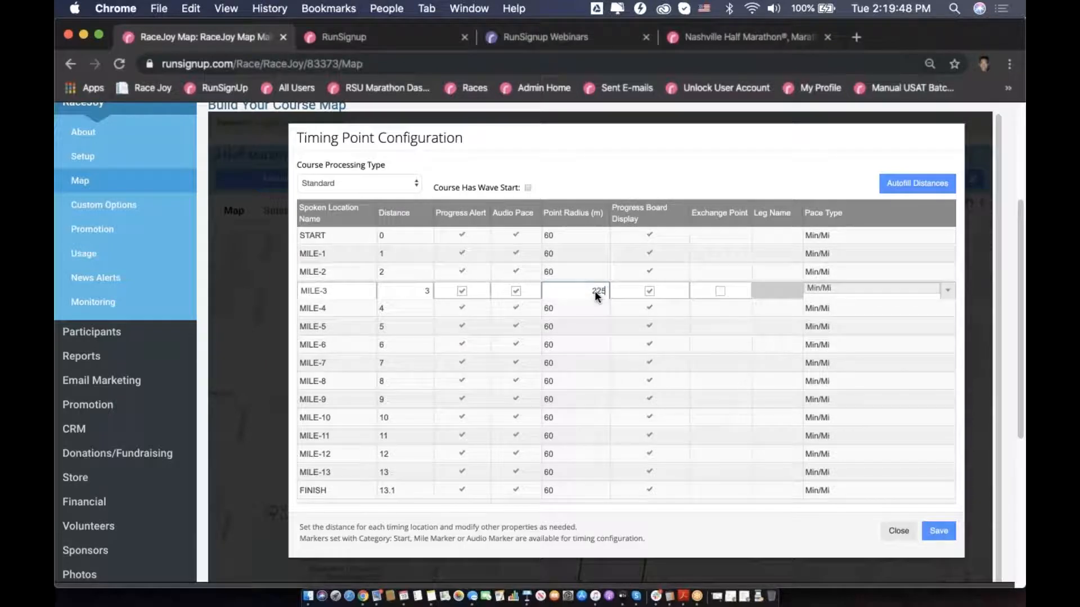
{"action": "key", "text": "Return"}
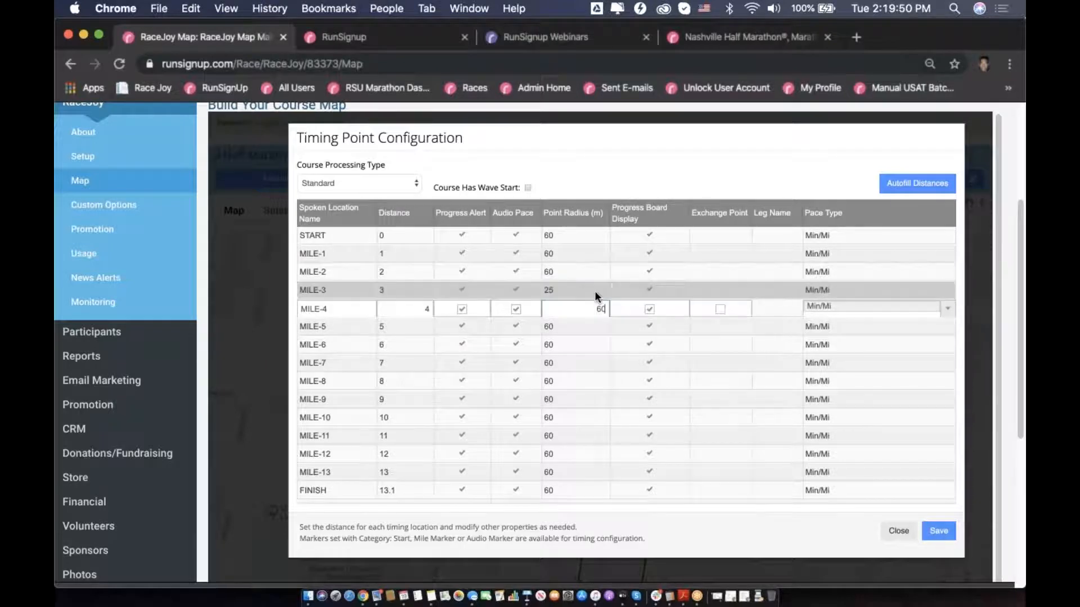
{"action": "left_click", "coordinate": [939, 531]}
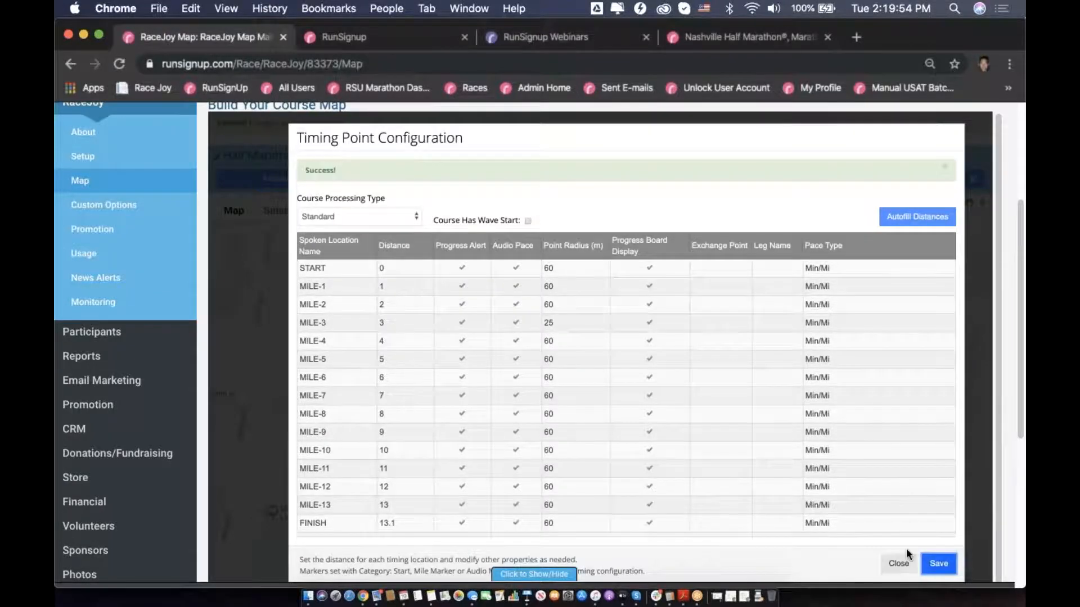
{"action": "left_click", "coordinate": [898, 563]}
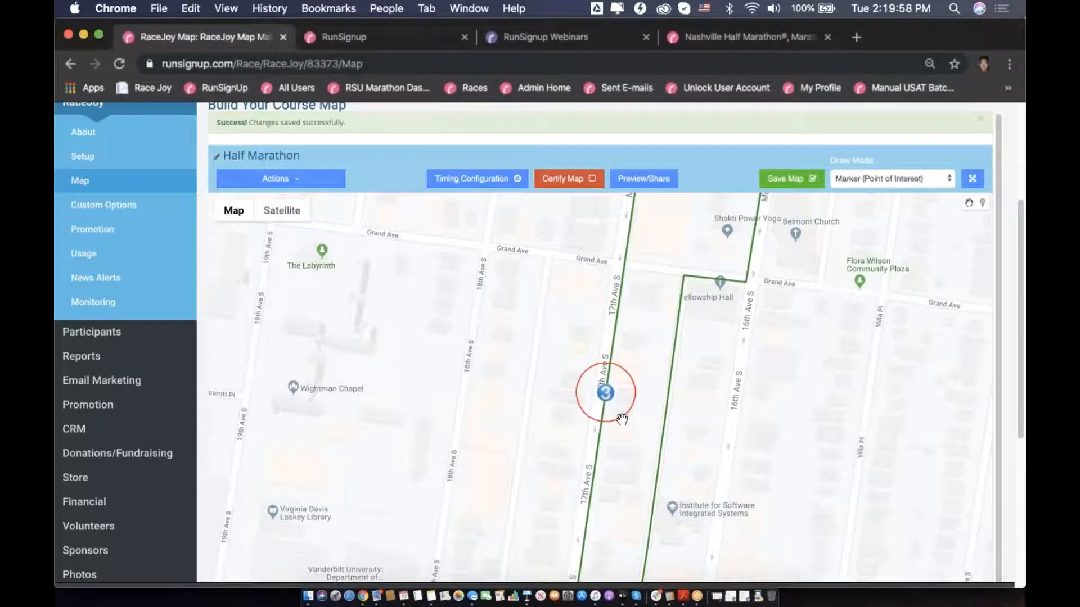
Check the mile 3 radius circle against the parallel stretch of route and save the map.
{"action": "scroll", "coordinate": [621, 419], "scroll_direction": "down", "scroll_amount": 1}
{"action": "mouse_move", "coordinate": [752, 242]}
{"action": "left_mouse_down"}
{"action": "mouse_move", "coordinate": [711, 448]}
{"action": "mouse_move", "coordinate": [750, 275]}
{"action": "left_mouse_up"}
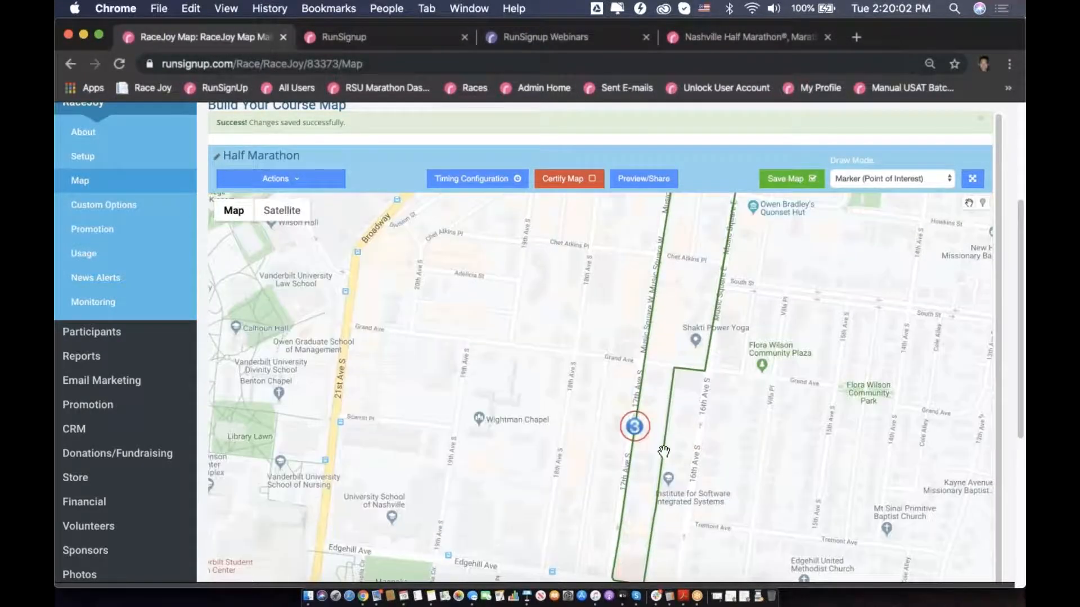
{"action": "scroll", "coordinate": [668, 441], "scroll_direction": "up", "scroll_amount": 2}
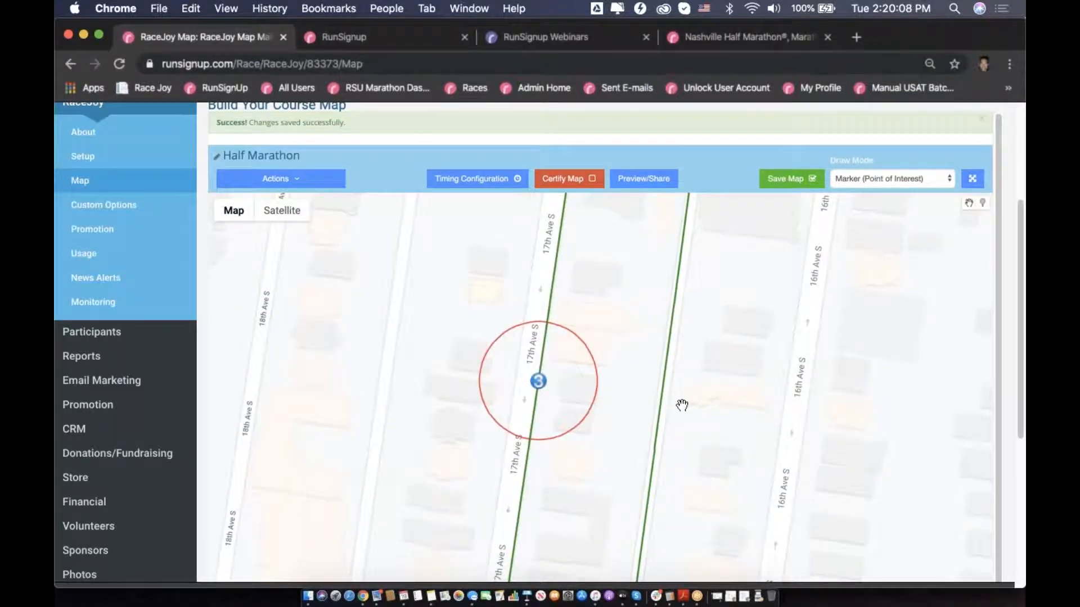
{"action": "scroll", "coordinate": [681, 405], "scroll_direction": "down", "scroll_amount": 2}
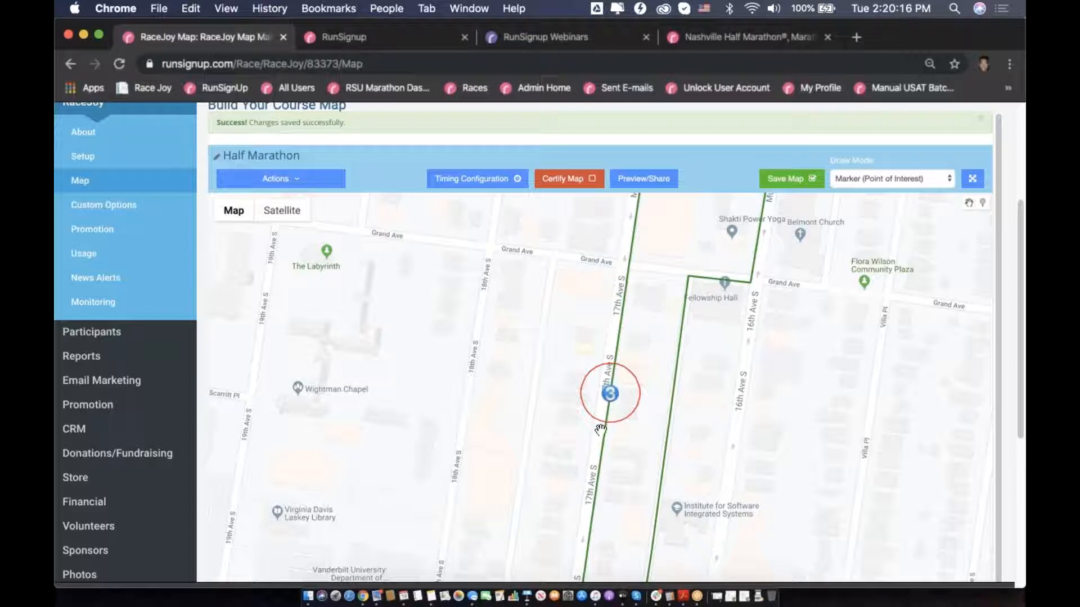
{"action": "left_click", "coordinate": [803, 180]}
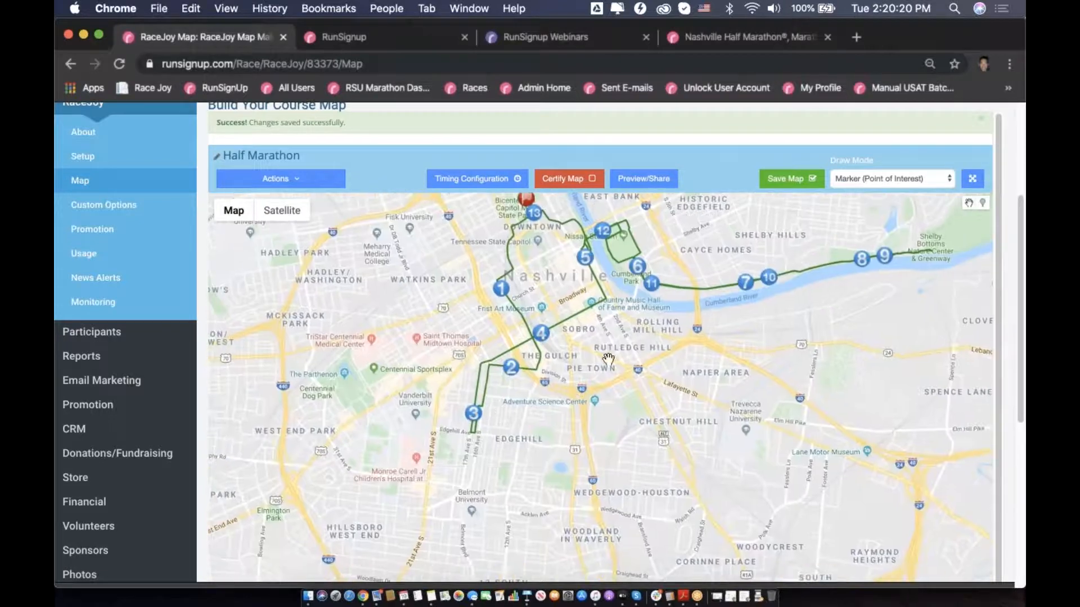
Switch to Keynote and play the slideshow to the Out and Back / Looped Courses slide.
{"action": "scroll", "coordinate": [479, 418], "scroll_direction": "up", "scroll_amount": 3}
{"action": "key", "text": "ctrl+Up"}
{"action": "left_click", "coordinate": [308, 261]}
{"action": "key", "text": "alt+super+p"}
{"action": "key", "text": "Right"}
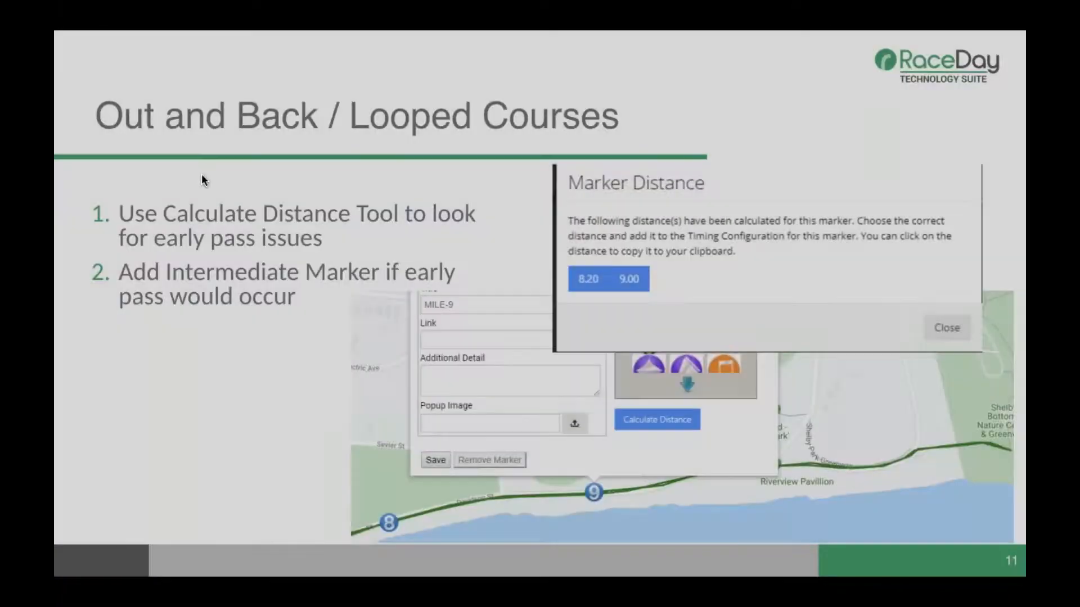
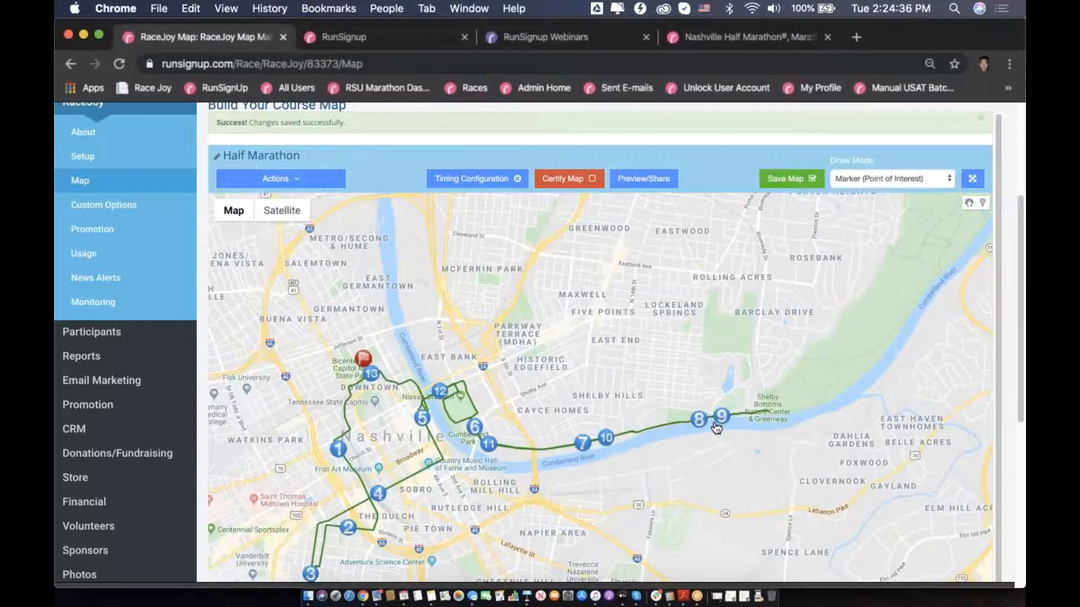
Calculate the possible course distances for the mile 9 marker, then dismiss the results and the marker details.
{"action": "scroll", "coordinate": [717, 429], "scroll_direction": "up", "scroll_amount": 4}
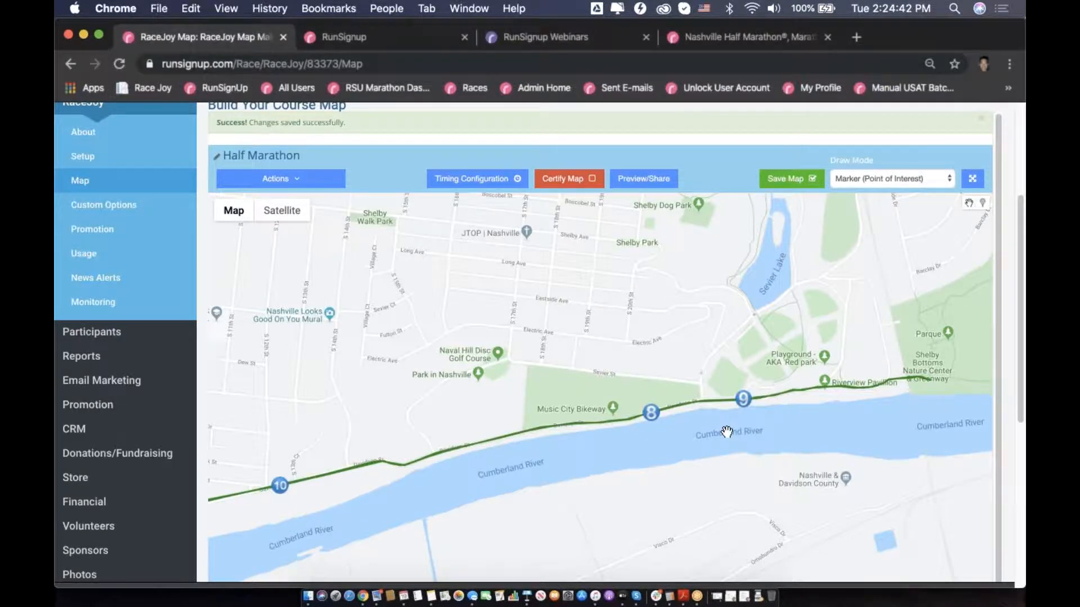
{"action": "scroll", "coordinate": [727, 431], "scroll_direction": "down", "scroll_amount": 2}
{"action": "scroll", "coordinate": [697, 430], "scroll_direction": "up", "scroll_amount": 2}
{"action": "left_click", "coordinate": [743, 400]}
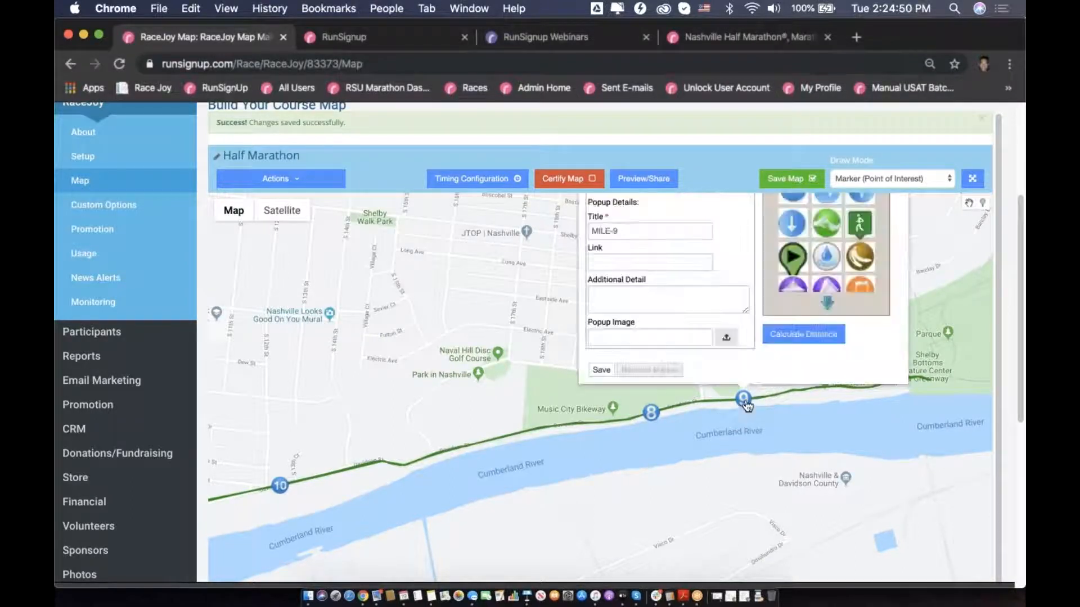
{"action": "left_click", "coordinate": [797, 520]}
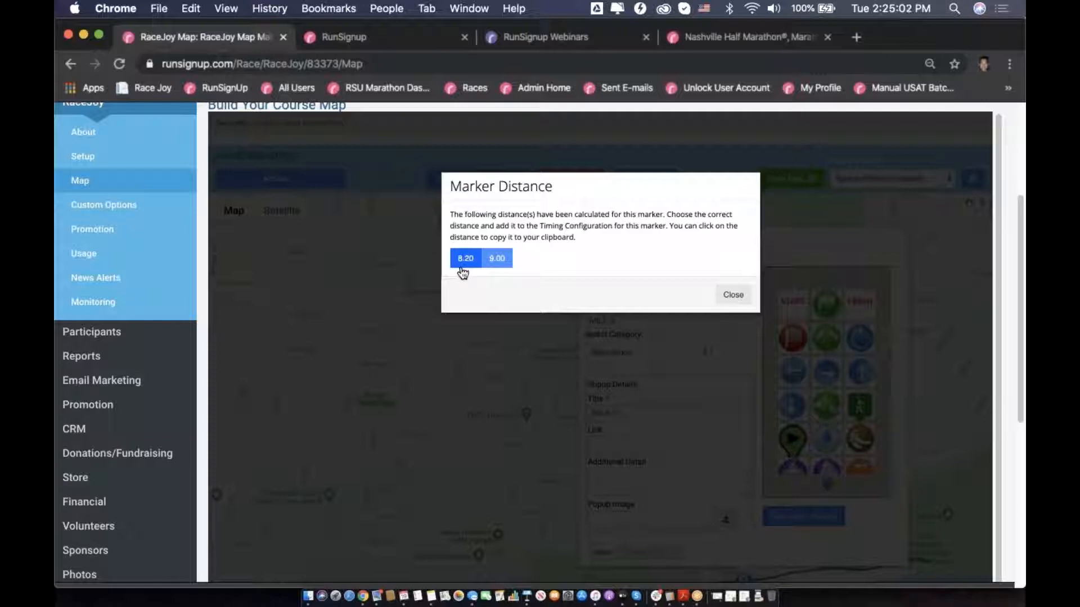
{"action": "left_click", "coordinate": [727, 296]}
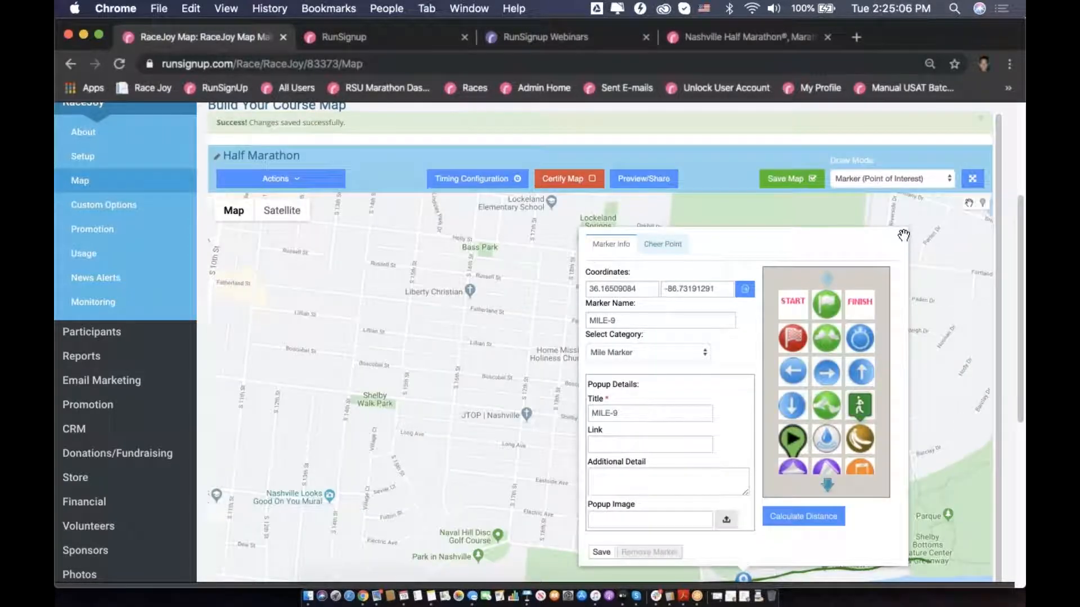
{"action": "left_click", "coordinate": [903, 235]}
Examine how closely the outbound and return route lines run together around miles 8 and 9.
{"action": "scroll", "coordinate": [889, 294], "scroll_direction": "down", "scroll_amount": 5}
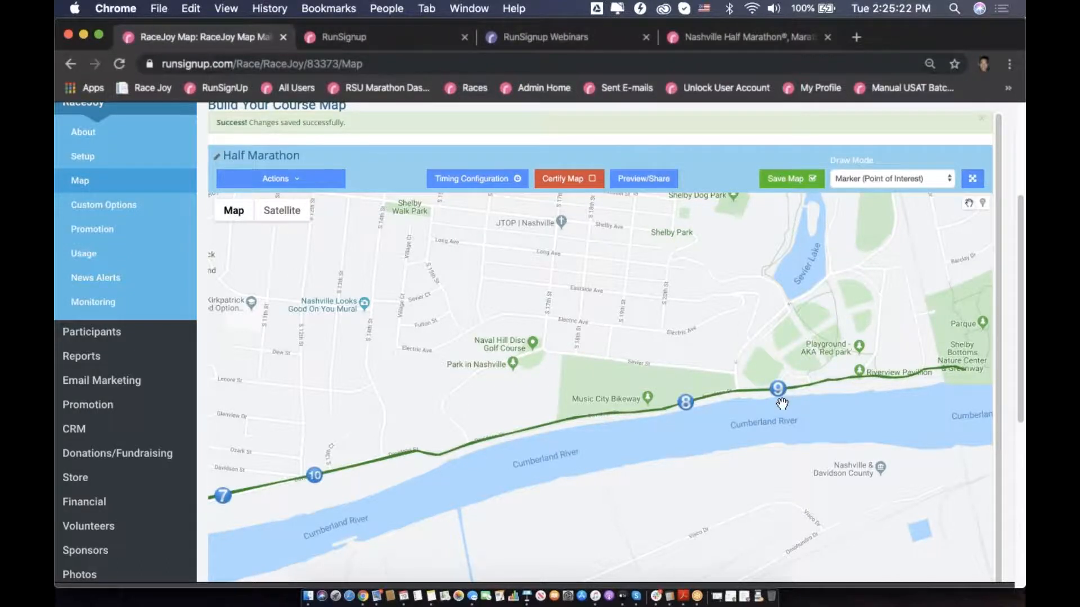
{"action": "scroll", "coordinate": [782, 403], "scroll_direction": "up", "scroll_amount": 2}
{"action": "scroll", "coordinate": [782, 403], "scroll_direction": "down", "scroll_amount": 1}
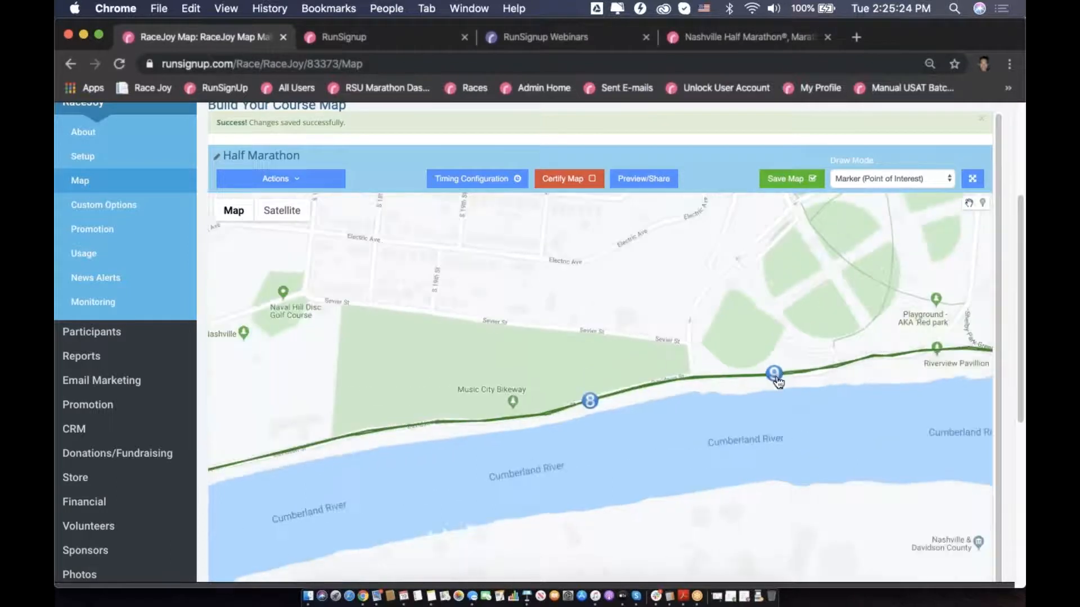
{"action": "scroll", "coordinate": [779, 382], "scroll_direction": "up", "scroll_amount": 2}
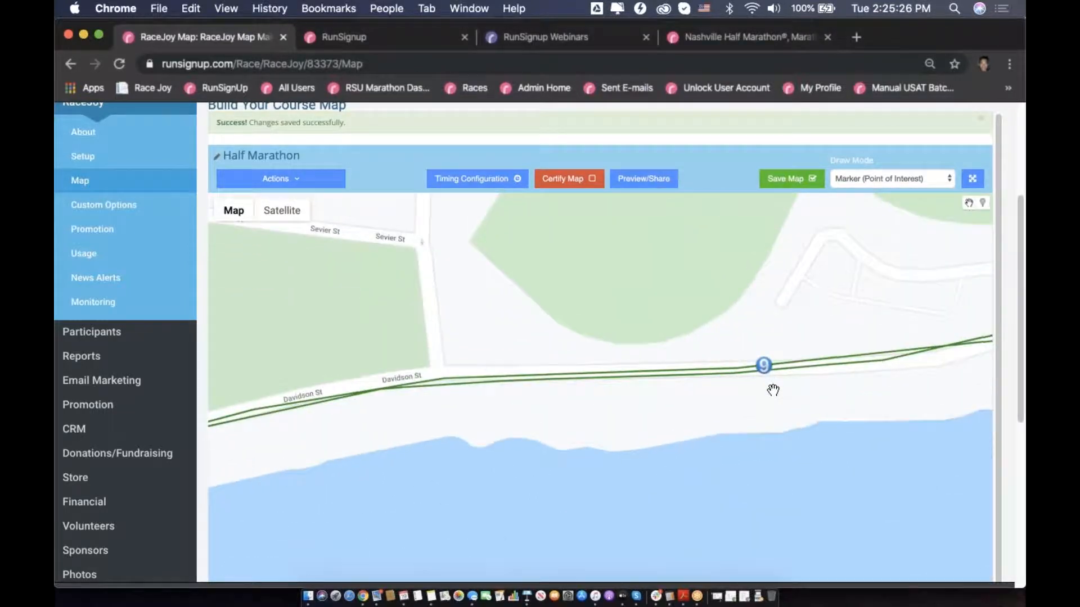
{"action": "scroll", "coordinate": [773, 390], "scroll_direction": "down", "scroll_amount": 1}
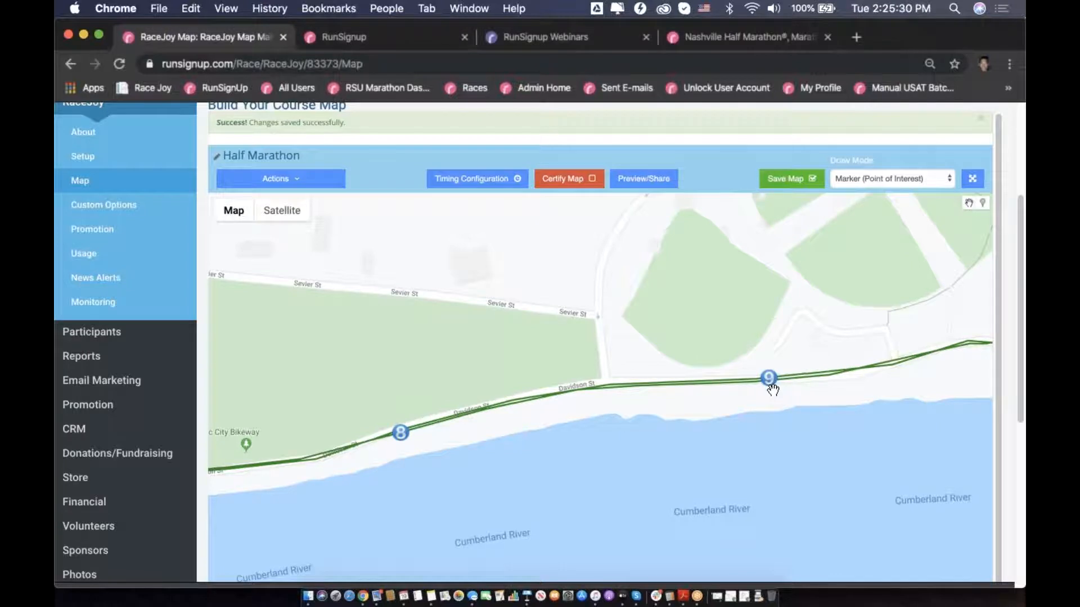
{"action": "scroll", "coordinate": [773, 389], "scroll_direction": "down", "scroll_amount": 1}
Place a new marker on the out-and-back route east of mile 9, at the Shelby Park Greenway bend.
{"action": "left_click_drag", "start_coordinate": [804, 410], "coordinate": [714, 443]}
{"action": "scroll", "coordinate": [761, 432], "scroll_direction": "down", "scroll_amount": 1}
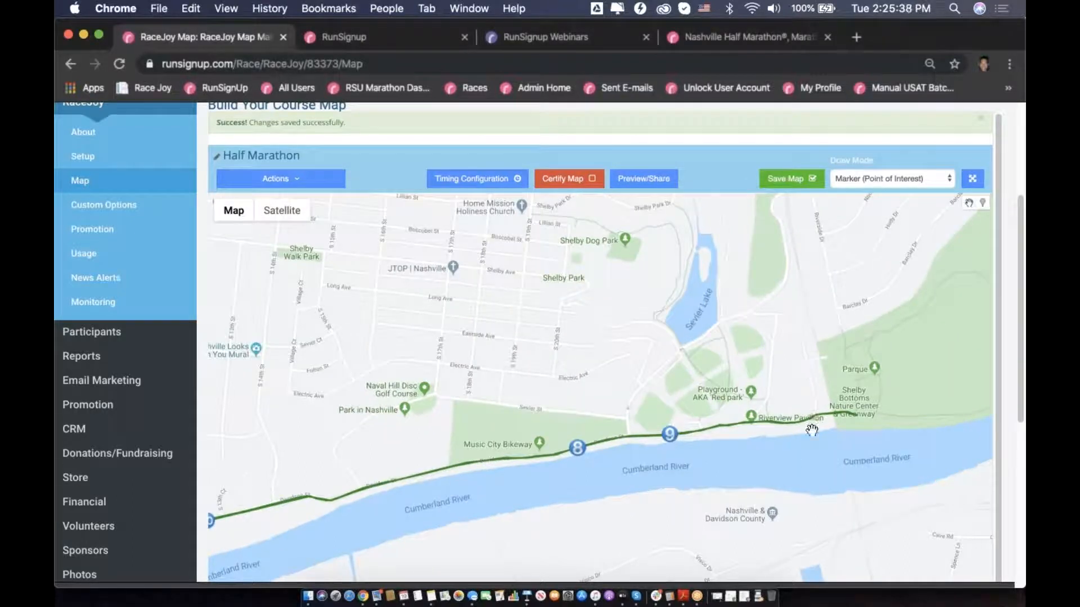
{"action": "scroll", "coordinate": [811, 430], "scroll_direction": "up", "scroll_amount": 2}
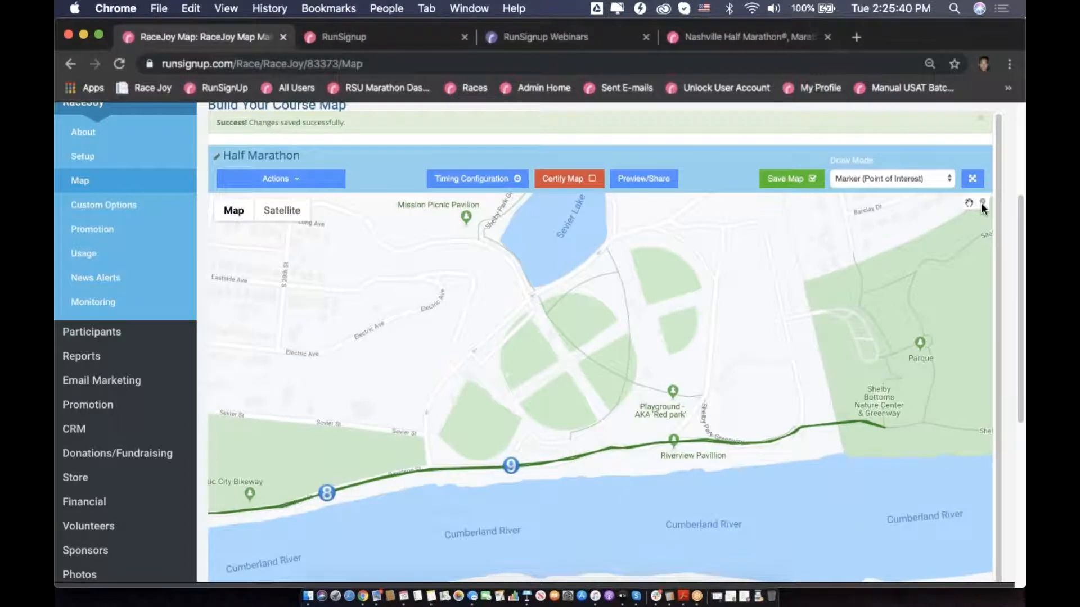
{"action": "left_click", "coordinate": [983, 203]}
{"action": "scroll", "coordinate": [798, 433], "scroll_direction": "up", "scroll_amount": 4}
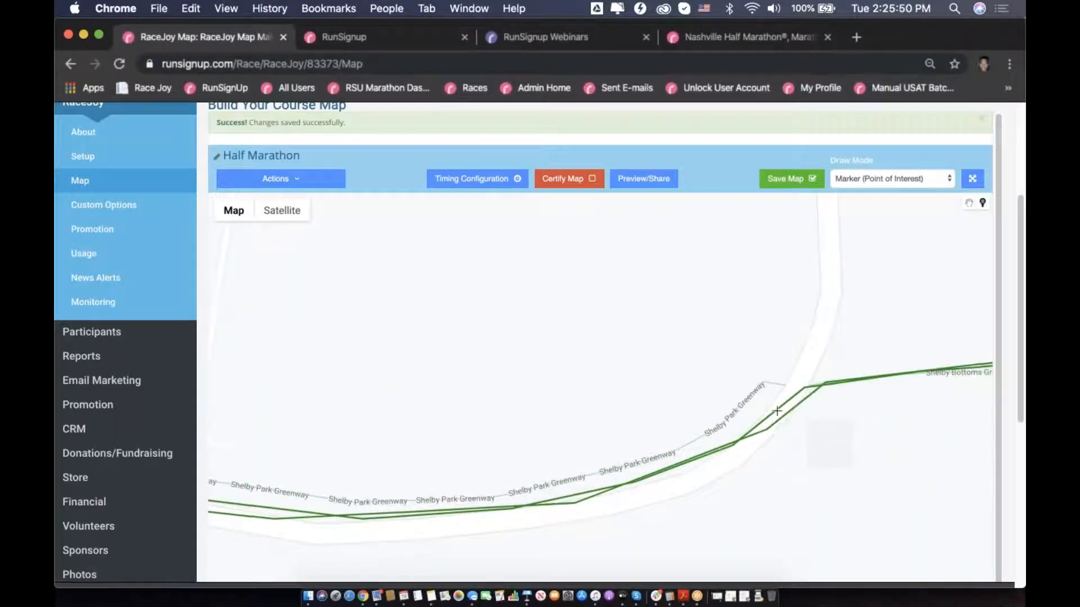
{"action": "left_click", "coordinate": [968, 203]}
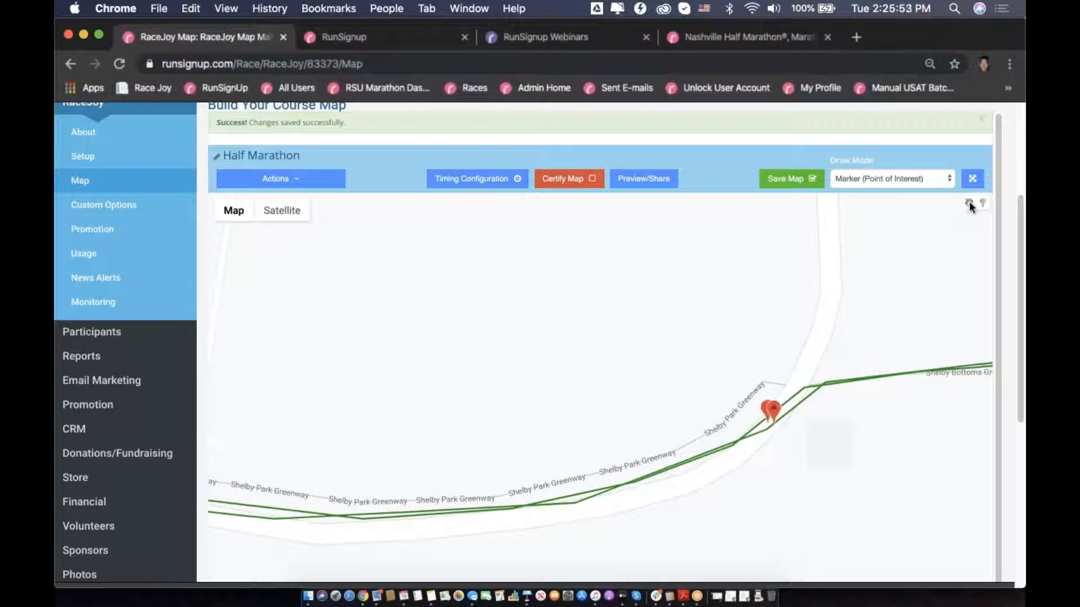
Remove the duplicate marker at the Shelby Park Greenway bend, leaving a single new marker there.
{"action": "left_click", "coordinate": [771, 418]}
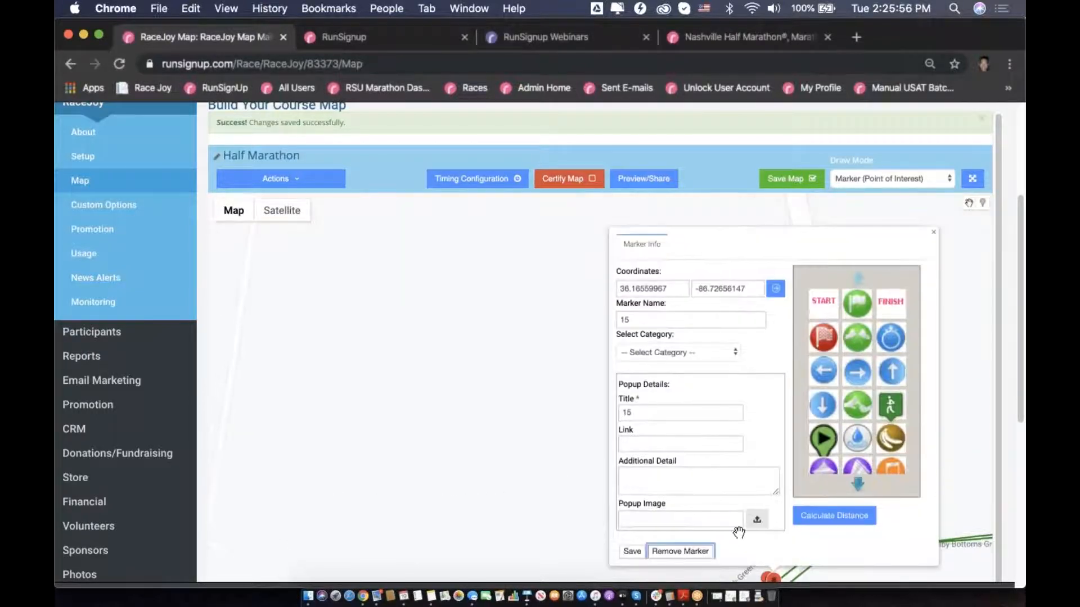
{"action": "left_click", "coordinate": [935, 233]}
{"action": "left_click_drag", "start_coordinate": [862, 369], "coordinate": [874, 307]}
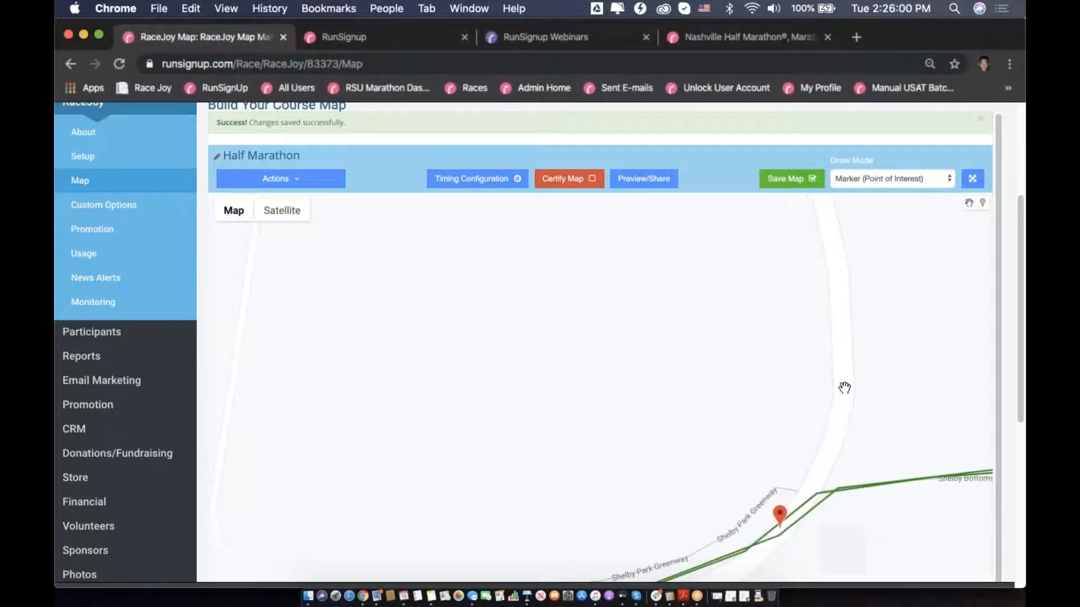
{"action": "scroll", "coordinate": [844, 388], "scroll_direction": "down", "scroll_amount": 1}
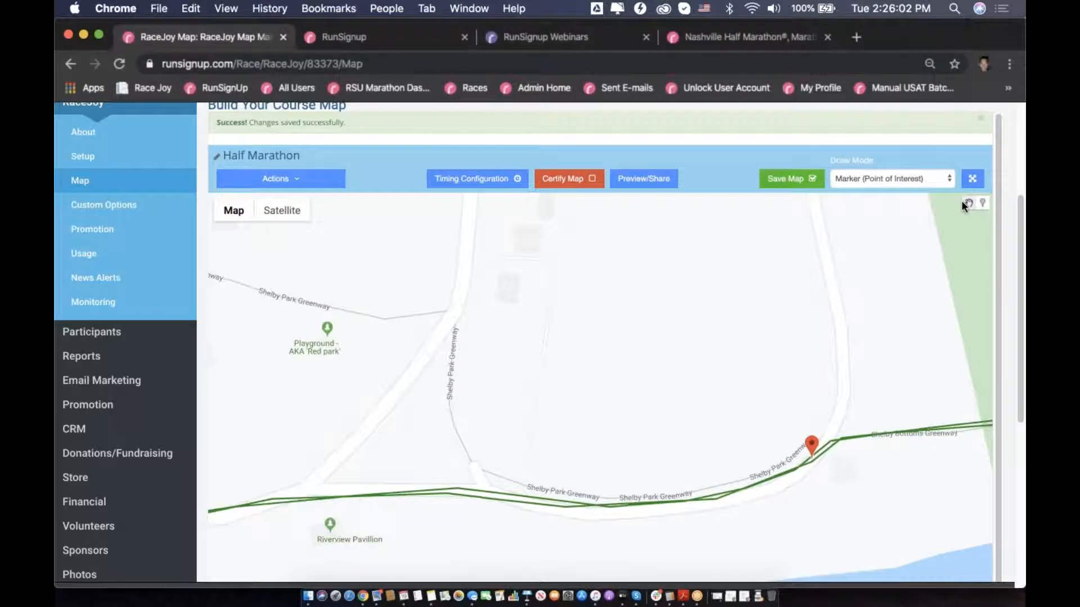
Give the new marker the Mile Marker category, the blue ring icon and the name MILE-8.8.
{"action": "left_click", "coordinate": [811, 450]}
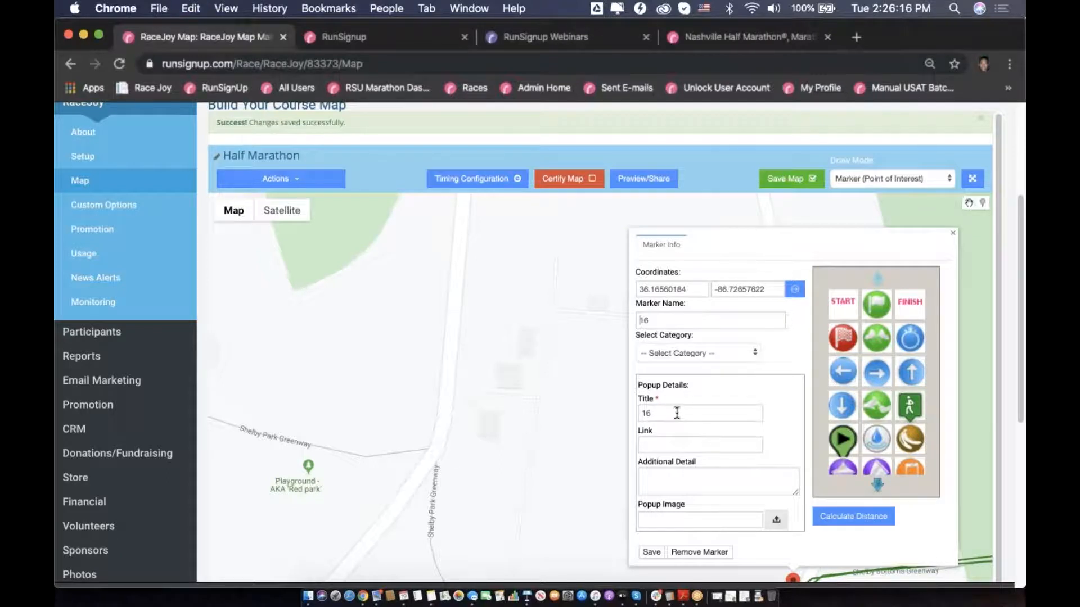
{"action": "left_click", "coordinate": [713, 353]}
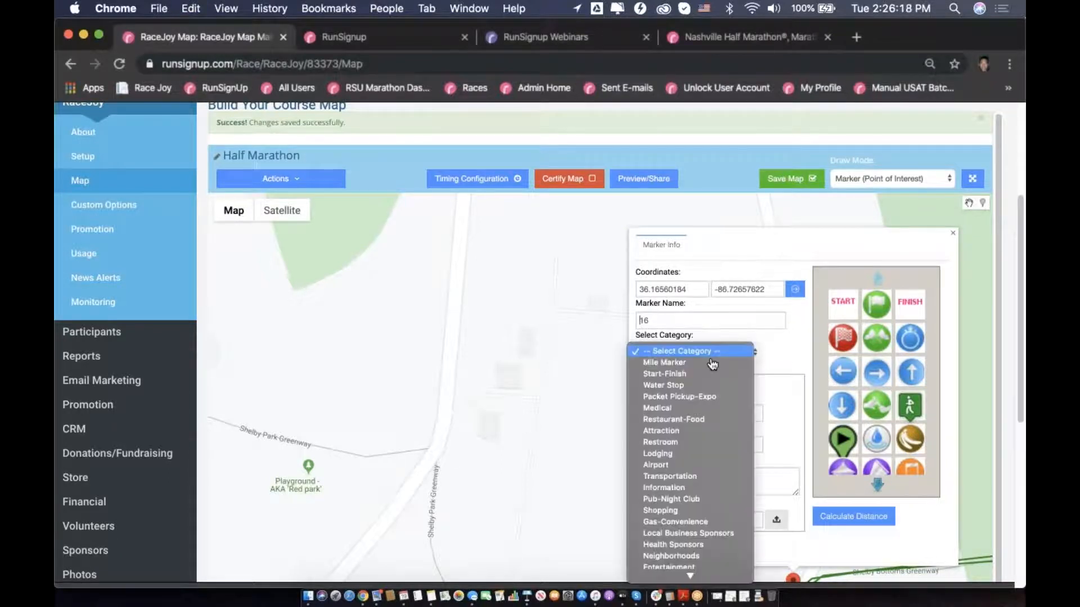
{"action": "left_click", "coordinate": [710, 365]}
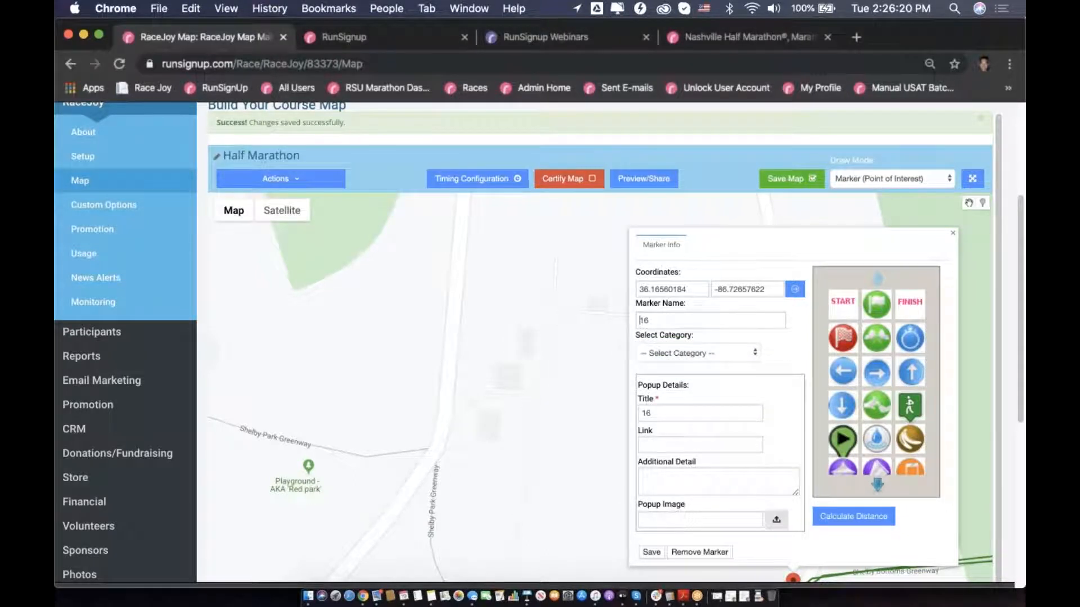
{"action": "left_click", "coordinate": [913, 338]}
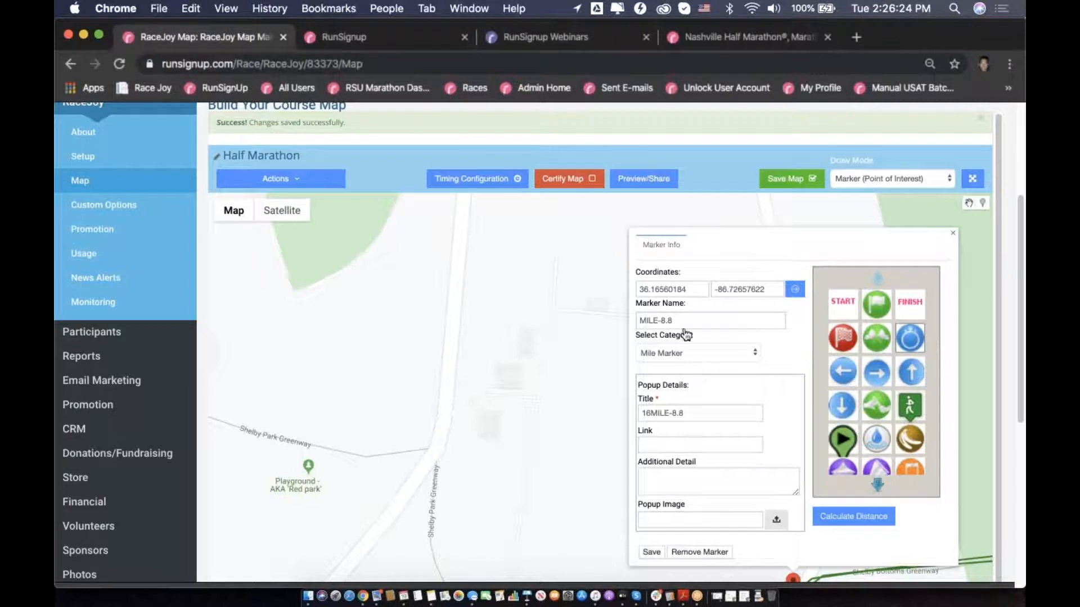
{"action": "left_click", "coordinate": [681, 320]}
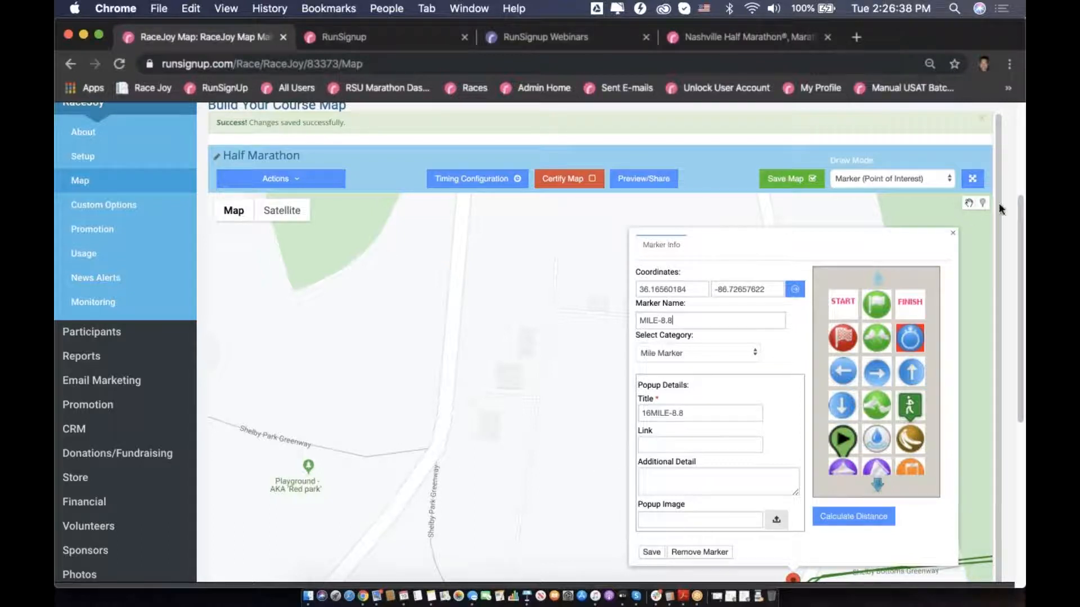
Change the new marker's name and popup title to MILE-8.5 and save the marker.
{"action": "scroll", "coordinate": [1013, 231], "scroll_direction": "down", "scroll_amount": 4}
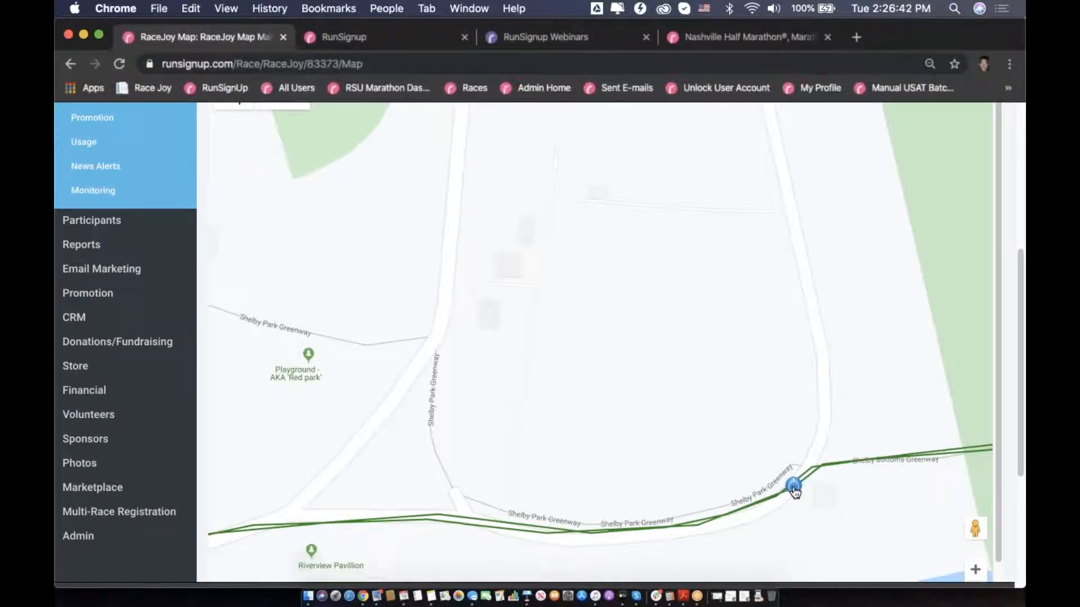
{"action": "left_click", "coordinate": [794, 492]}
{"action": "scroll", "coordinate": [1005, 454], "scroll_direction": "up", "scroll_amount": 2}
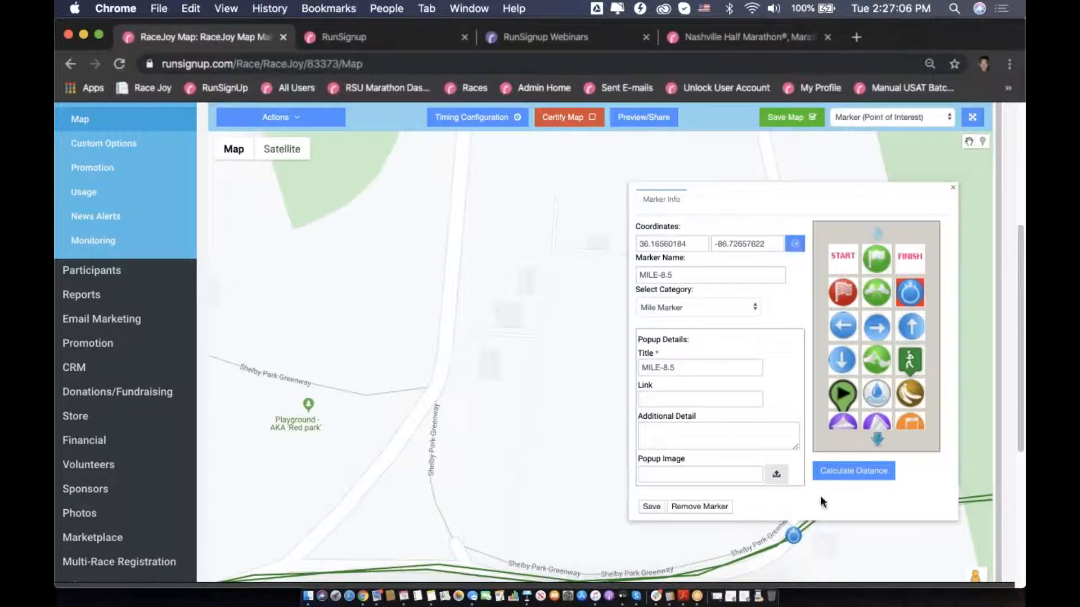
{"action": "left_click", "coordinate": [651, 507]}
{"action": "left_click", "coordinate": [956, 187]}
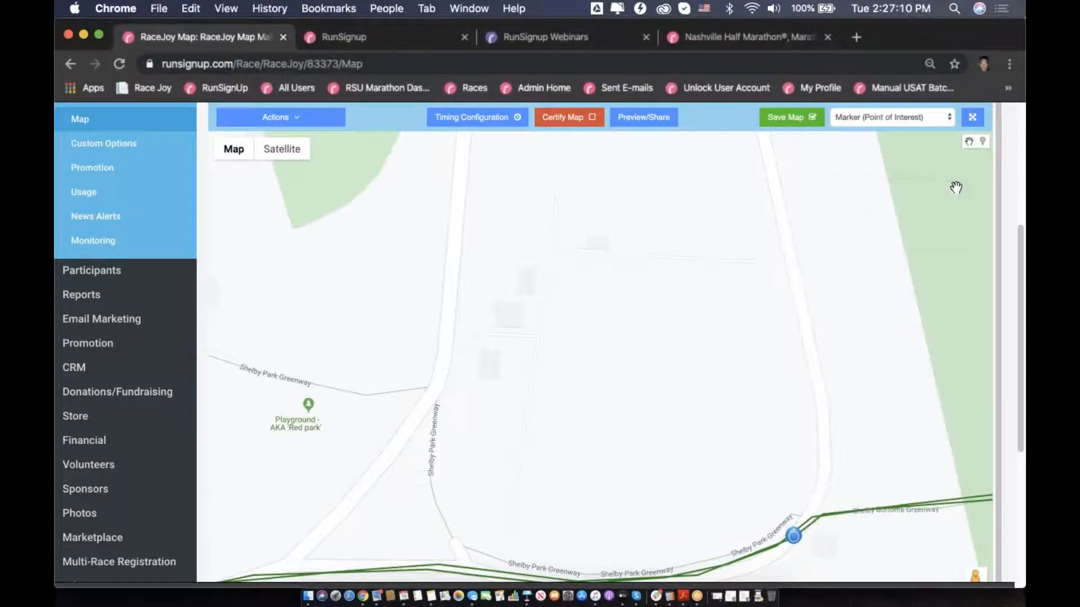
Calculate the possible course distances for the MILE-8.5 marker and review them.
{"action": "scroll", "coordinate": [897, 426], "scroll_direction": "down", "scroll_amount": 2}
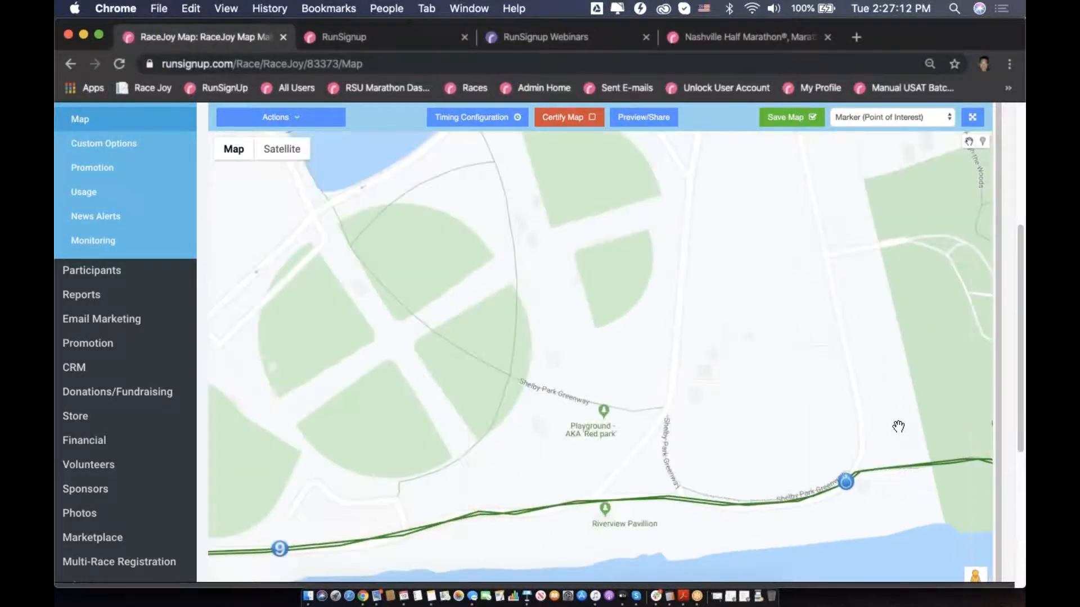
{"action": "scroll", "coordinate": [1008, 430], "scroll_direction": "up", "scroll_amount": 1}
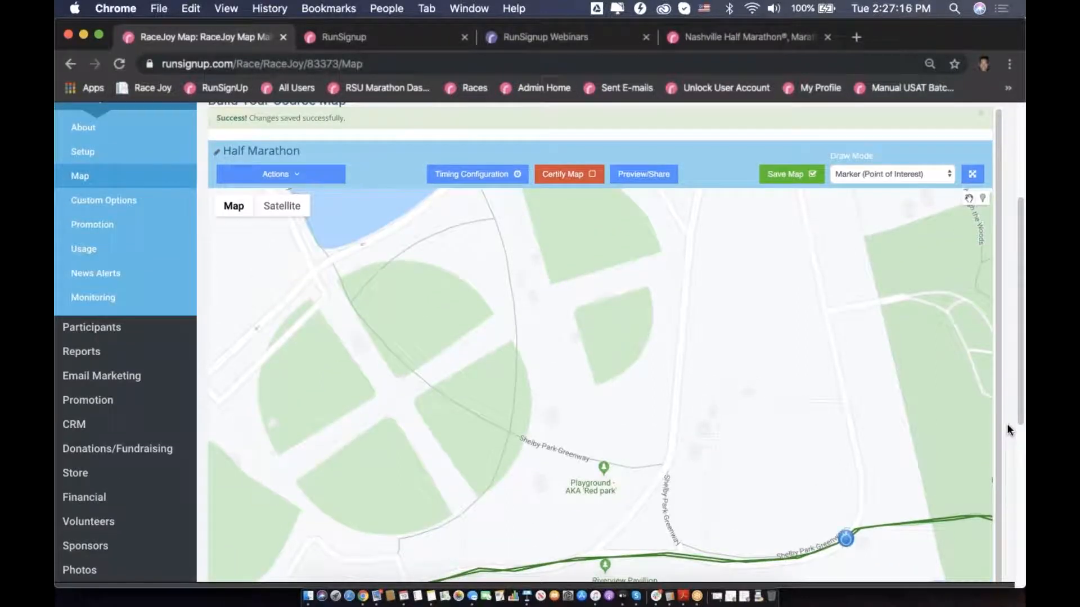
{"action": "left_click", "coordinate": [845, 539]}
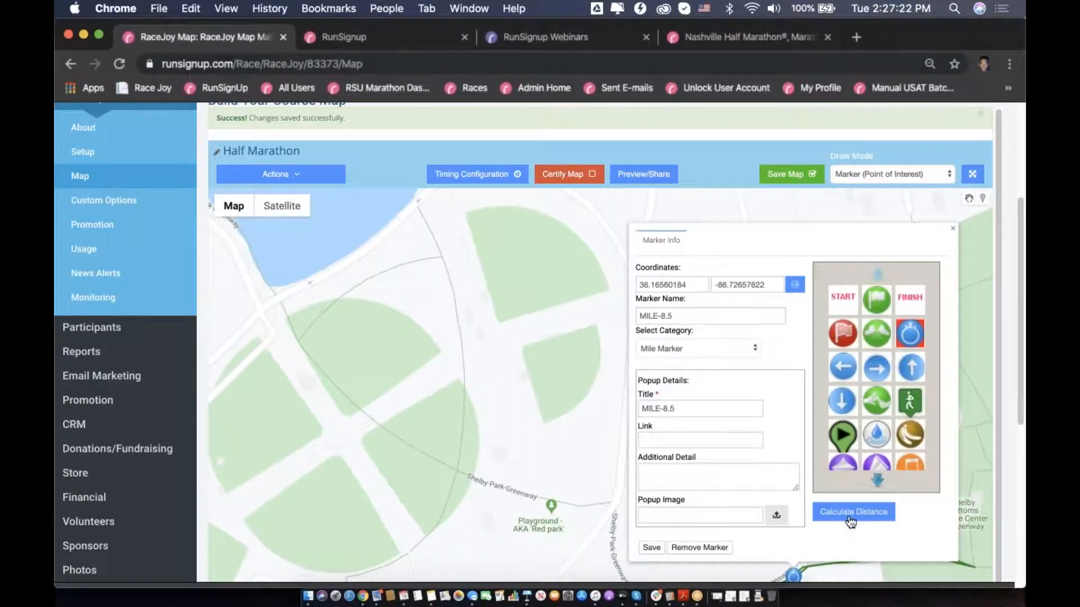
{"action": "left_click", "coordinate": [853, 513]}
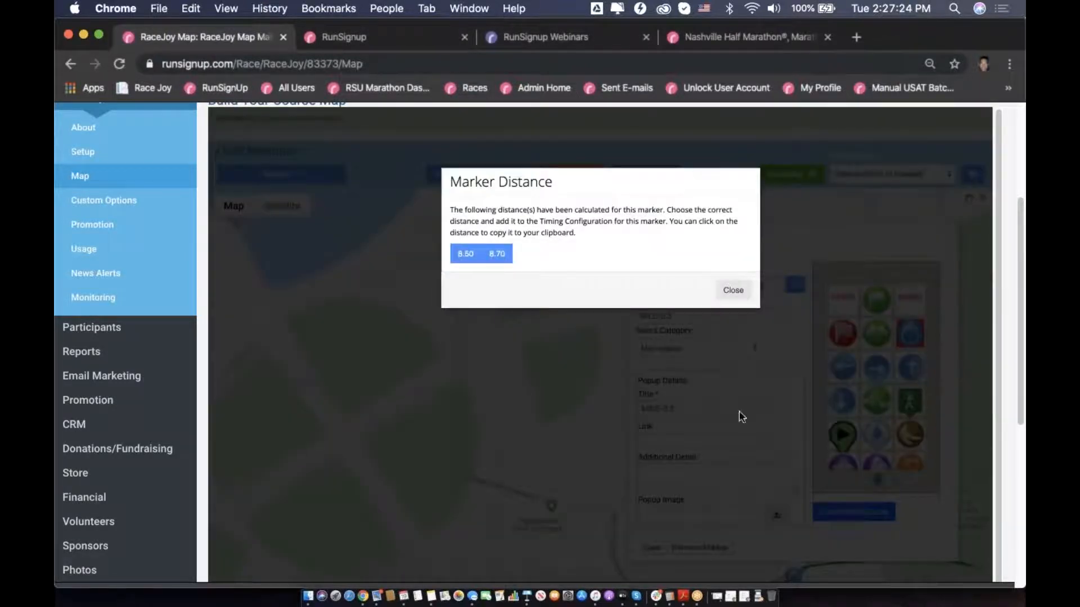
{"action": "left_click", "coordinate": [461, 256]}
{"action": "left_click", "coordinate": [498, 260]}
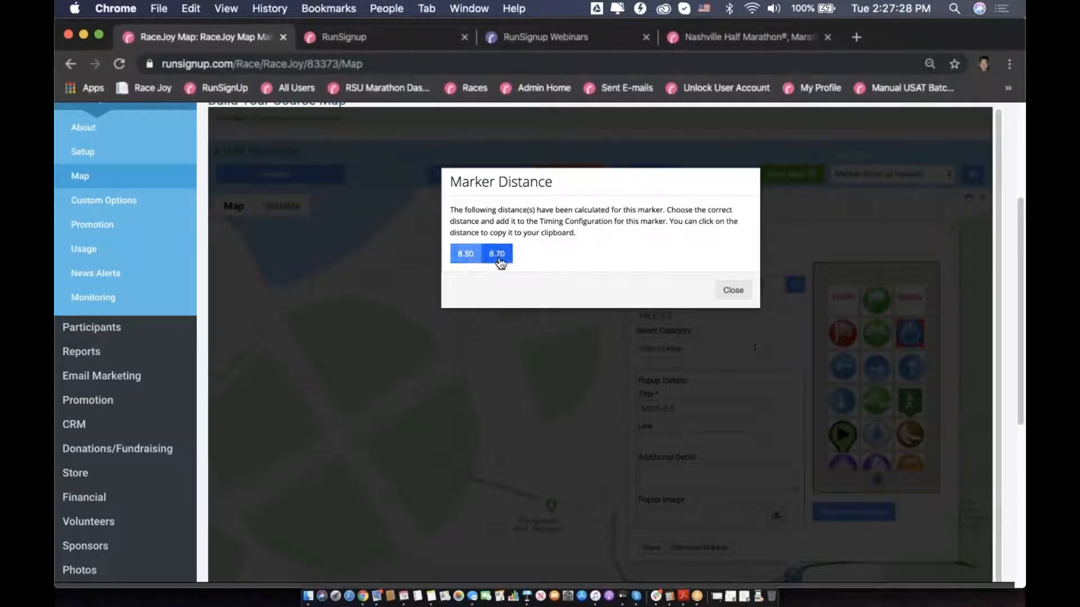
{"action": "left_click", "coordinate": [724, 292]}
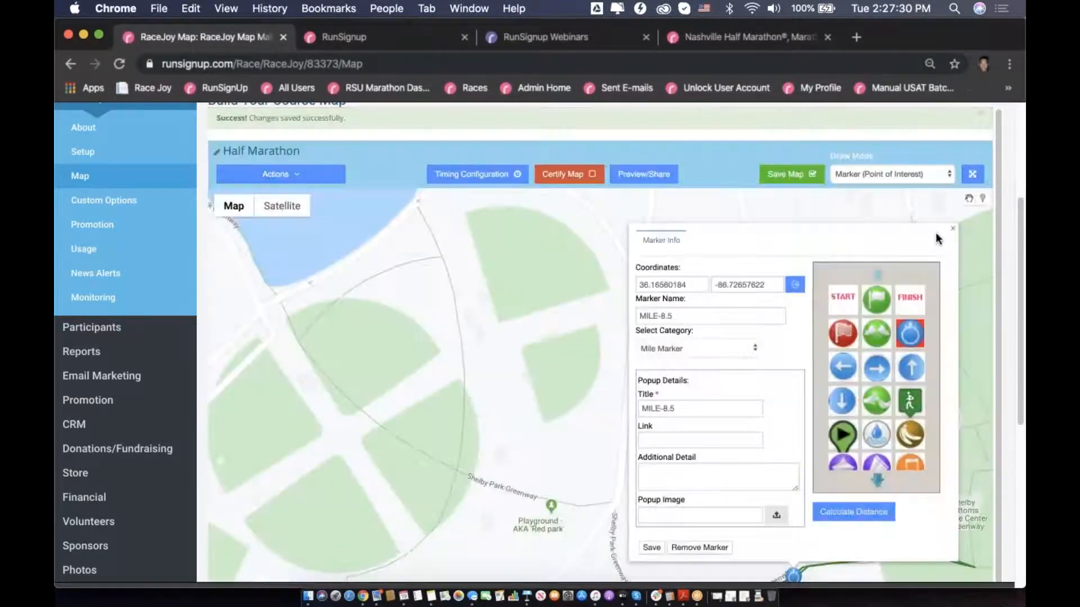
{"action": "left_click", "coordinate": [952, 229]}
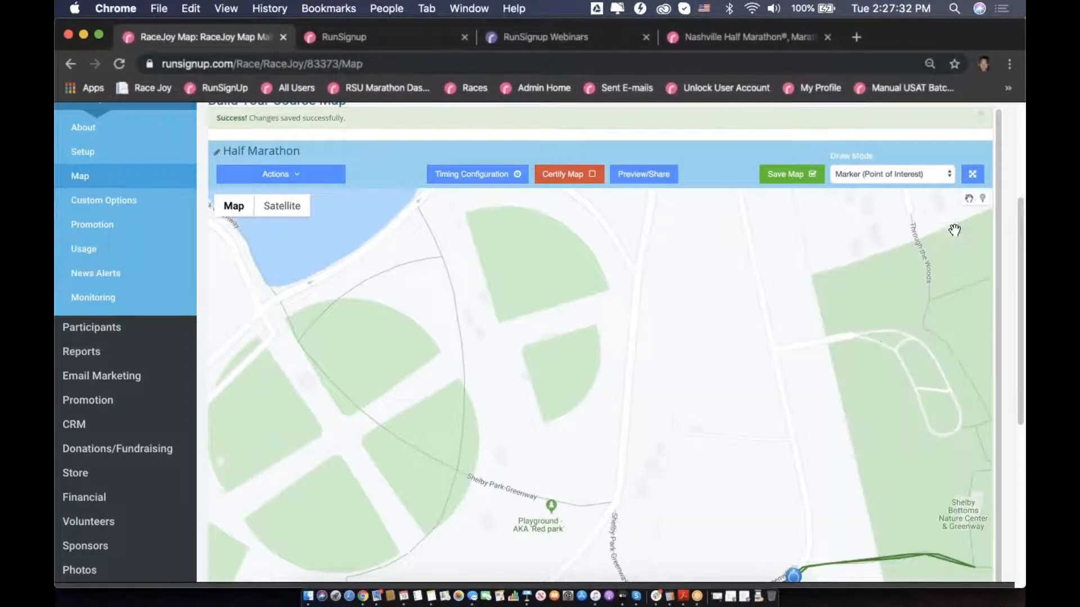
Take the calculated 8.50 distance for the MILE-8.5 marker and set its timing configuration distance to 8.5.
{"action": "scroll", "coordinate": [820, 393], "scroll_direction": "down", "scroll_amount": 1}
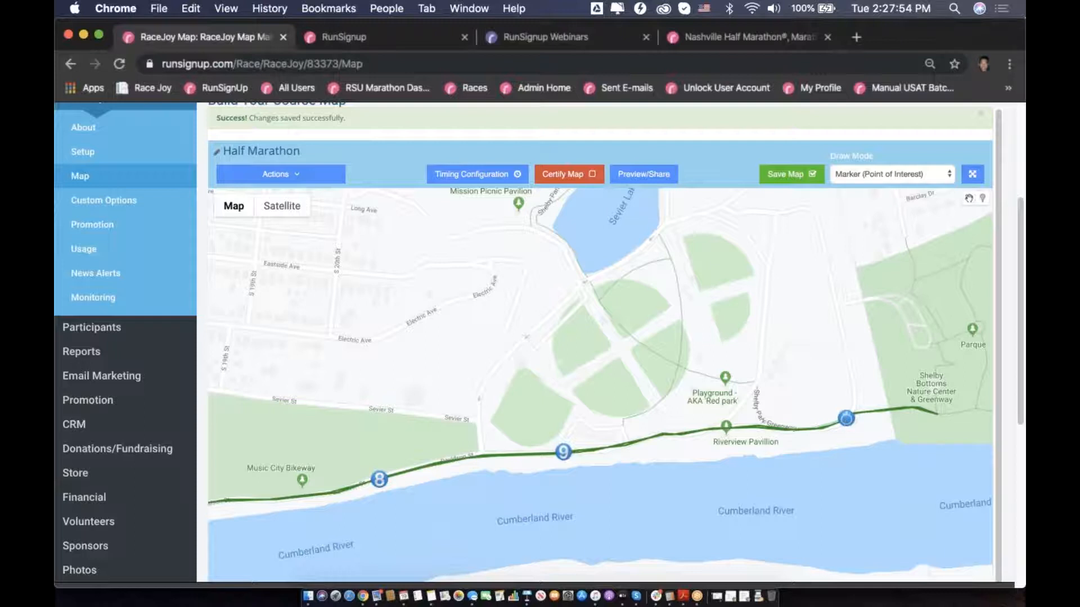
{"action": "left_click", "coordinate": [847, 422]}
{"action": "left_click", "coordinate": [877, 512]}
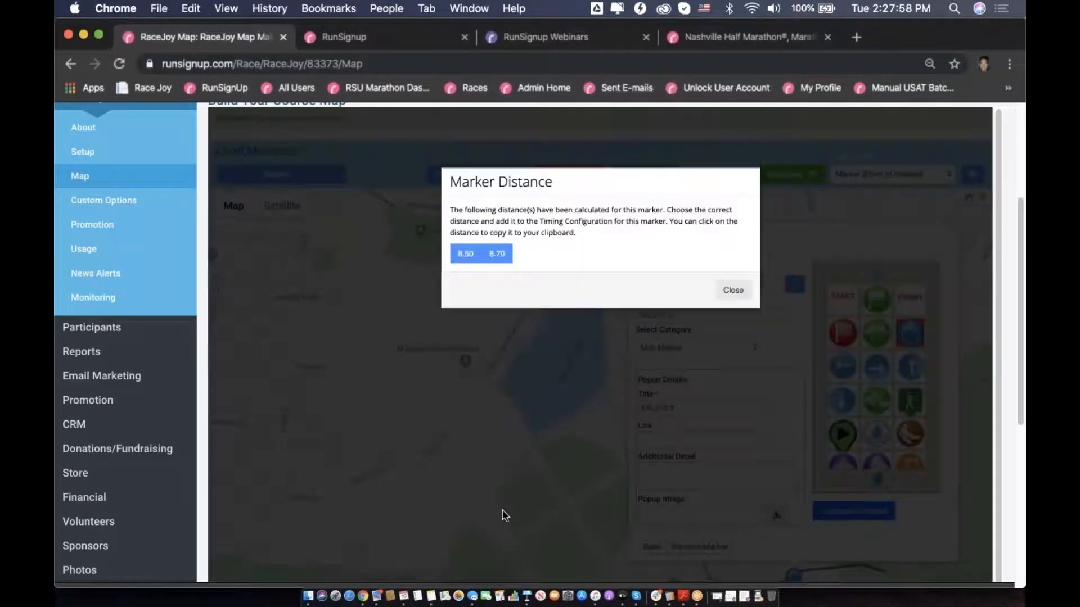
{"action": "left_click", "coordinate": [465, 254]}
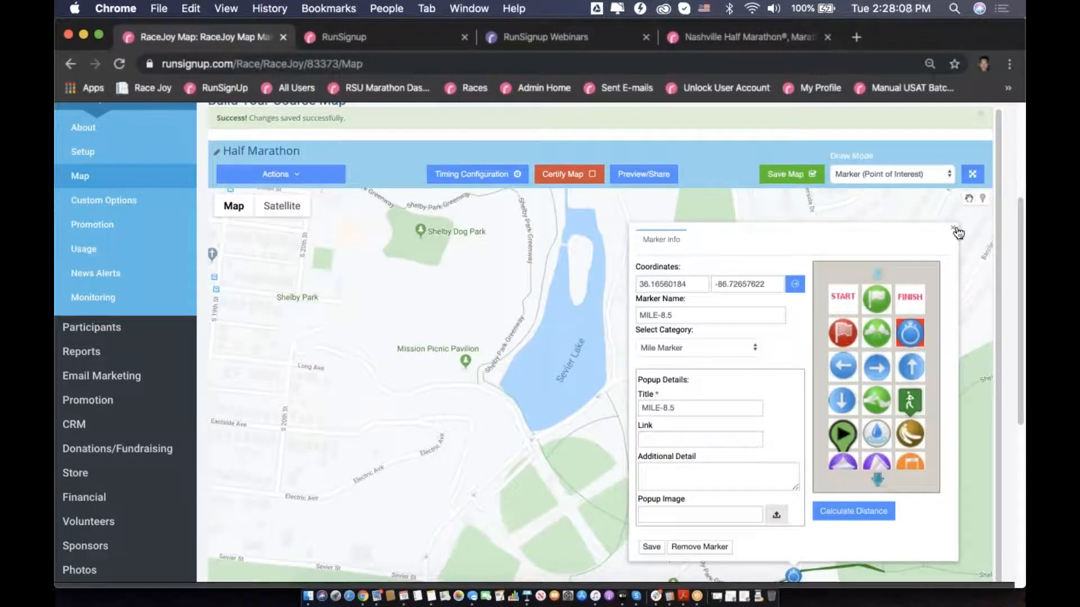
{"action": "left_click", "coordinate": [446, 174]}
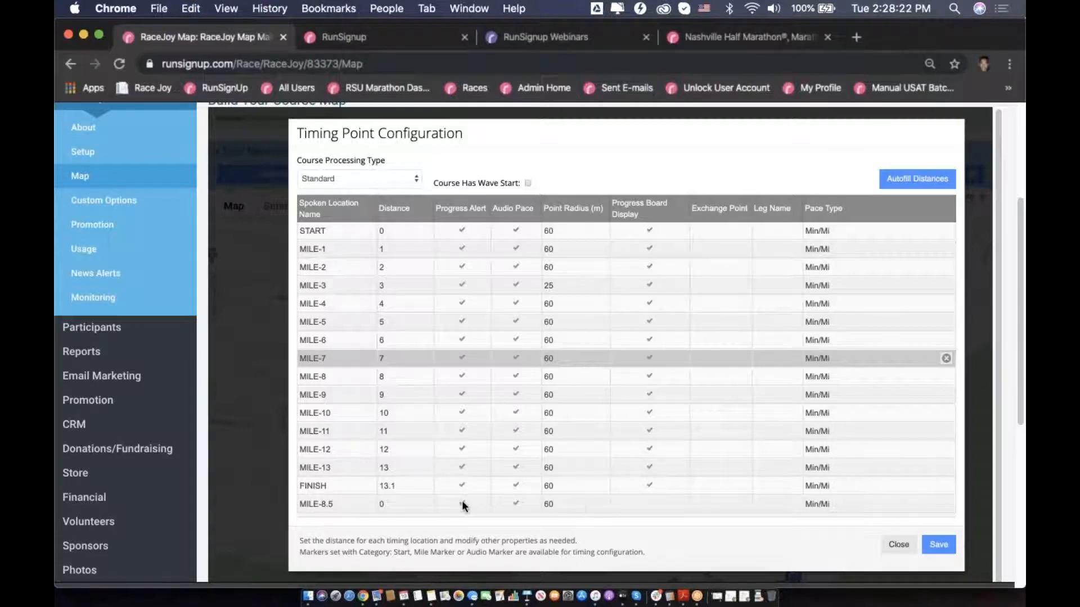
{"action": "left_click", "coordinate": [938, 545]}
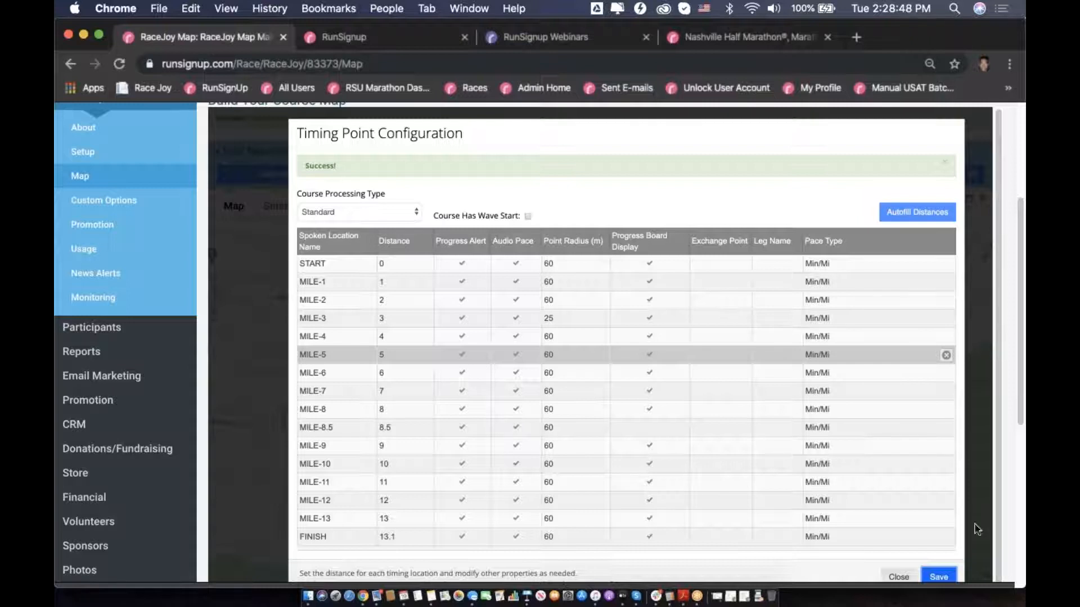
Turn off Audio Pace and Progress Alert for MILE-8.5, saving the timing configuration and the map.
{"action": "left_click", "coordinate": [947, 577]}
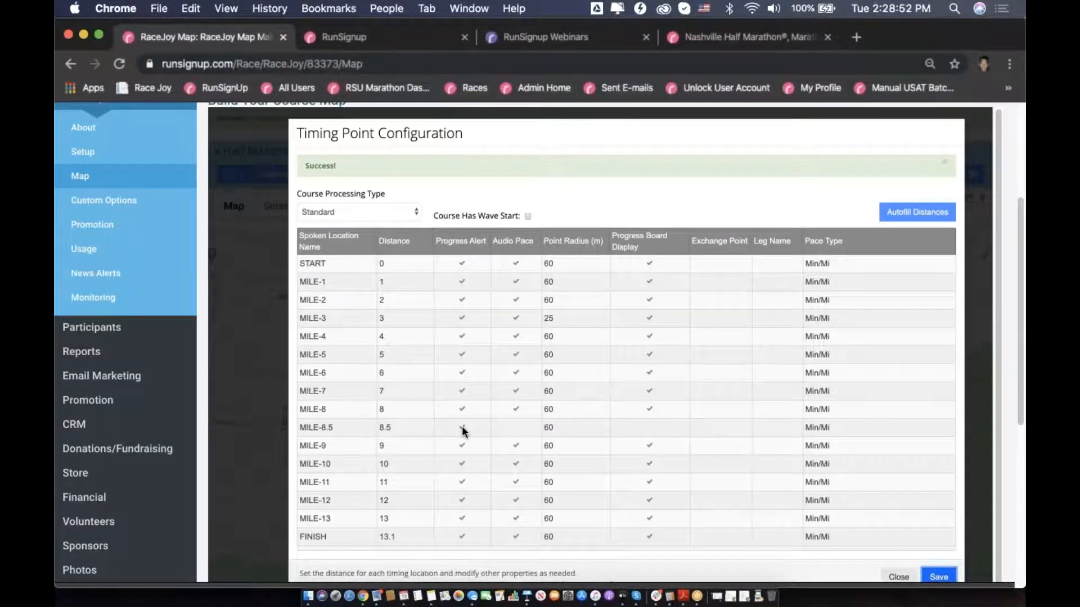
{"action": "left_click", "coordinate": [462, 428]}
{"action": "left_click", "coordinate": [944, 577]}
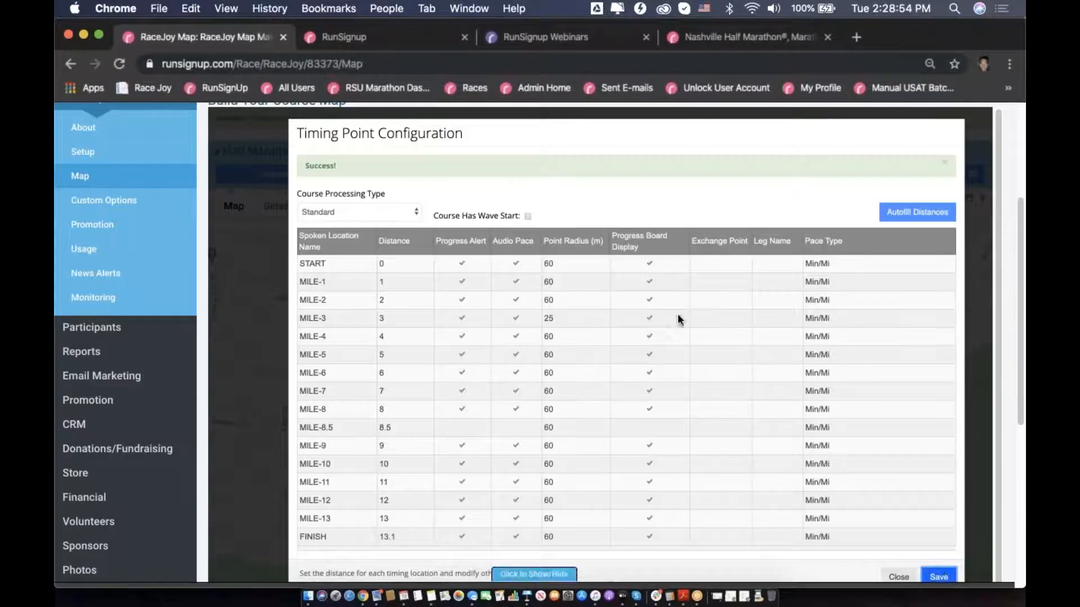
{"action": "left_click", "coordinate": [900, 576]}
{"action": "left_click", "coordinate": [798, 172]}
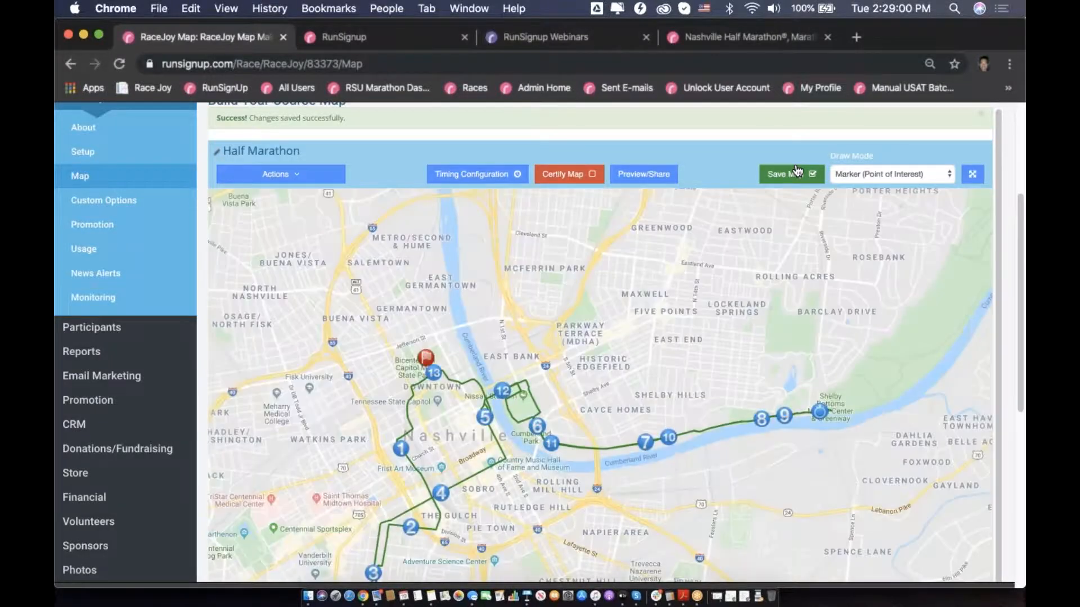
Switch to the Keynote presentation and show the Update Timing Configuration and Certify Map slides.
{"action": "key", "text": "ctrl+Up"}
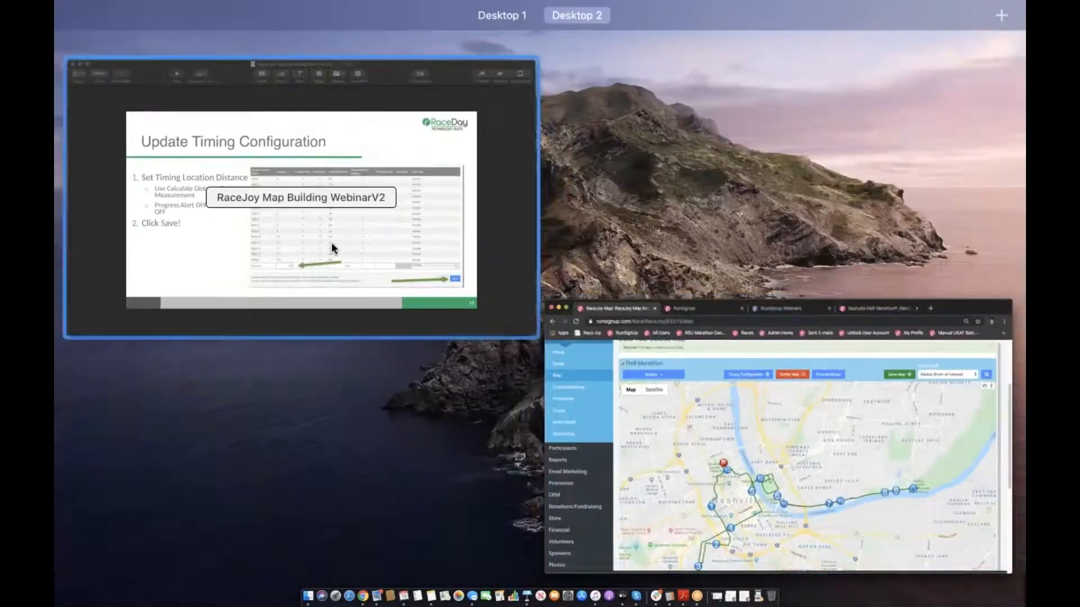
{"action": "left_click", "coordinate": [332, 248]}
{"action": "left_click", "coordinate": [284, 45]}
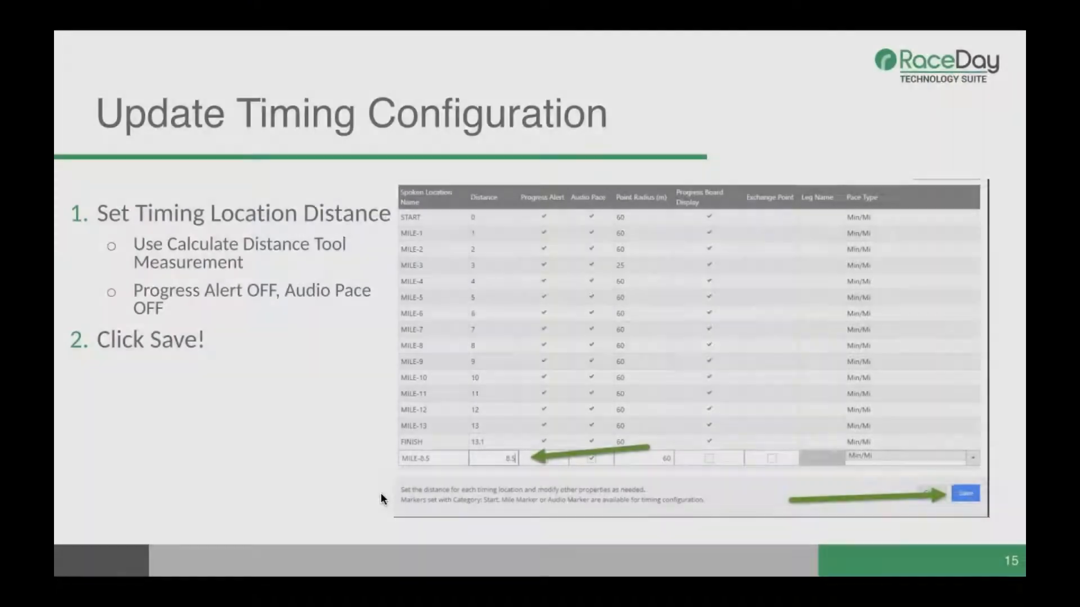
{"action": "key", "text": "Right"}
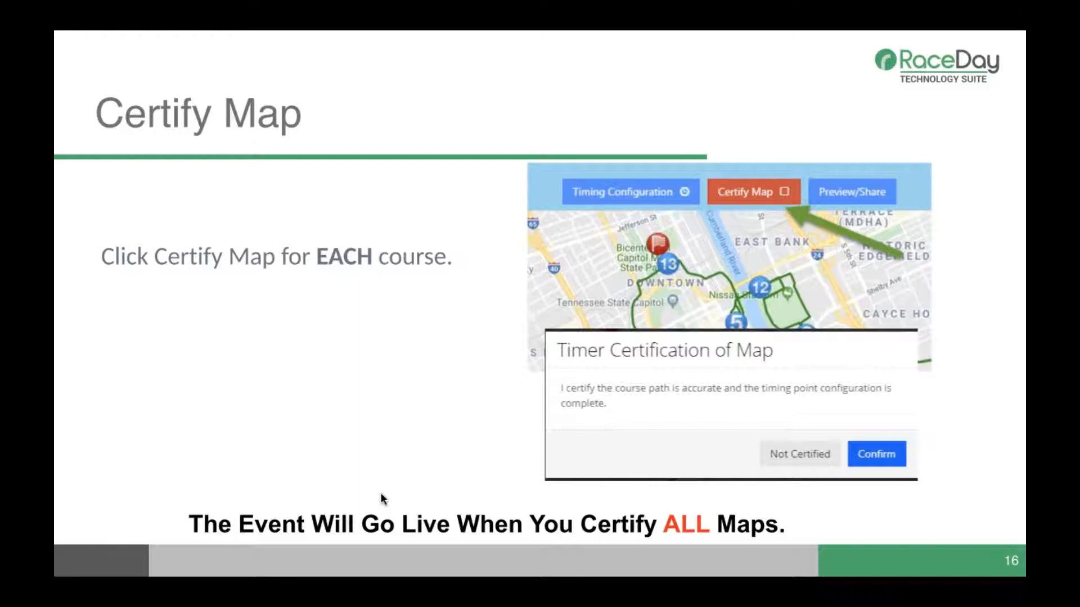
{"action": "key", "text": "Escape"}
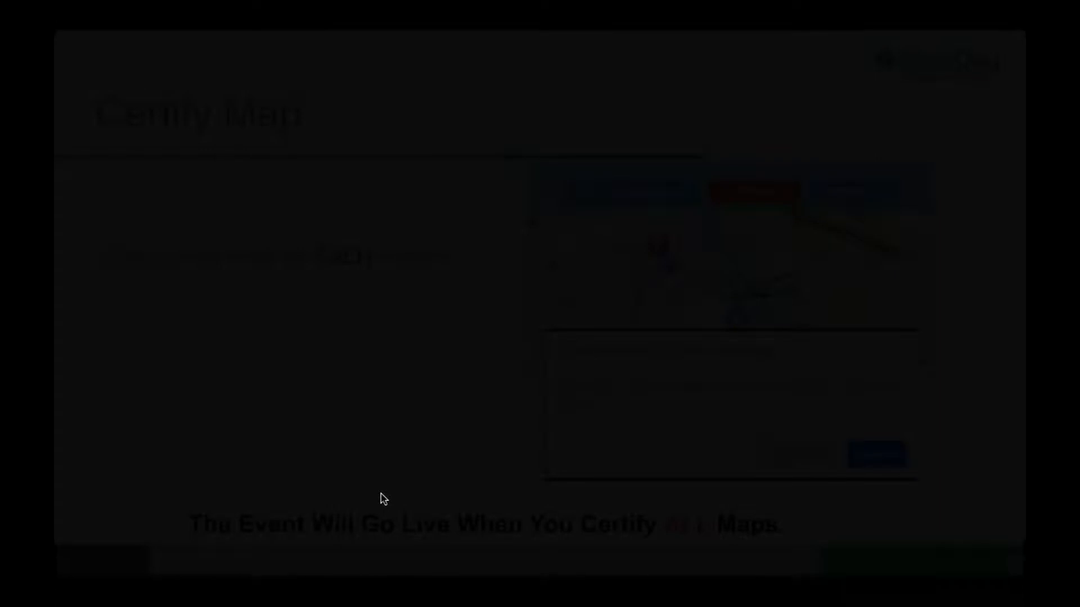
Return to the RaceJoy map in Chrome and certify the Half Marathon map.
{"action": "key", "text": "ctrl+Up"}
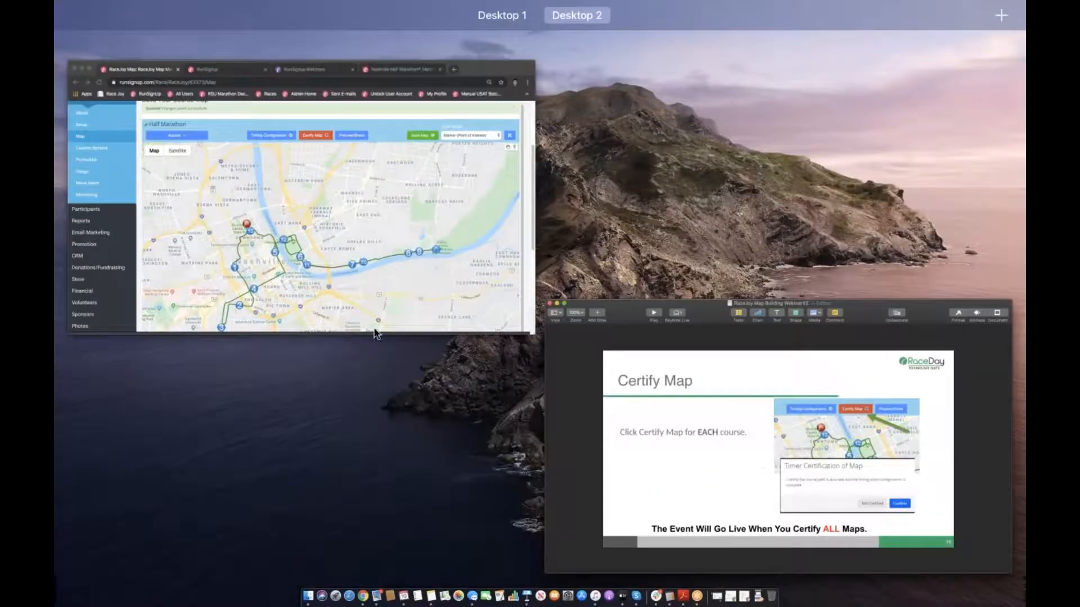
{"action": "left_click", "coordinate": [400, 287]}
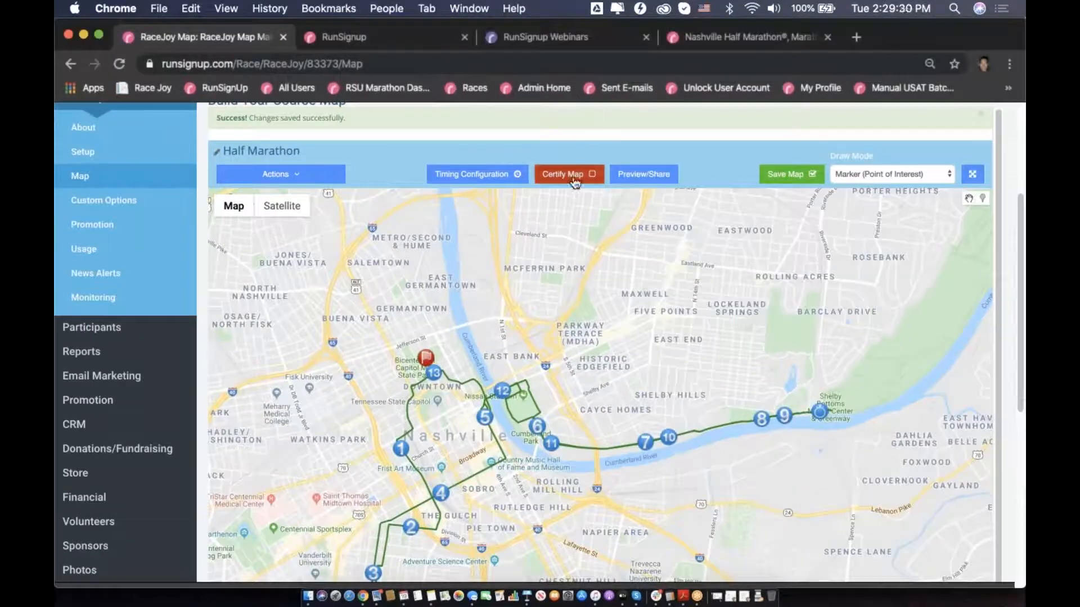
{"action": "left_click", "coordinate": [575, 178]}
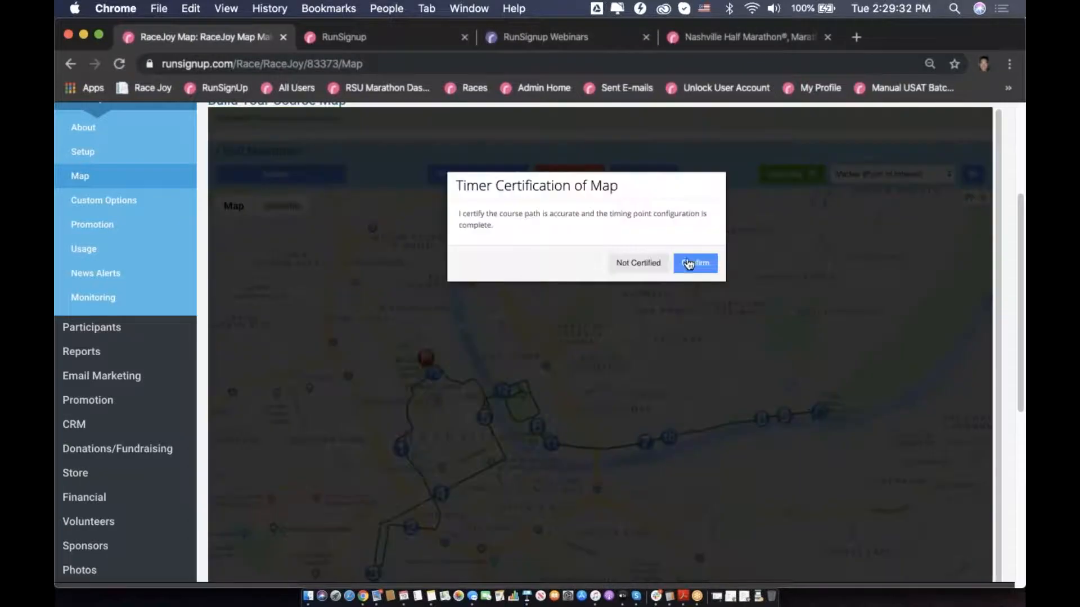
{"action": "left_click", "coordinate": [695, 264]}
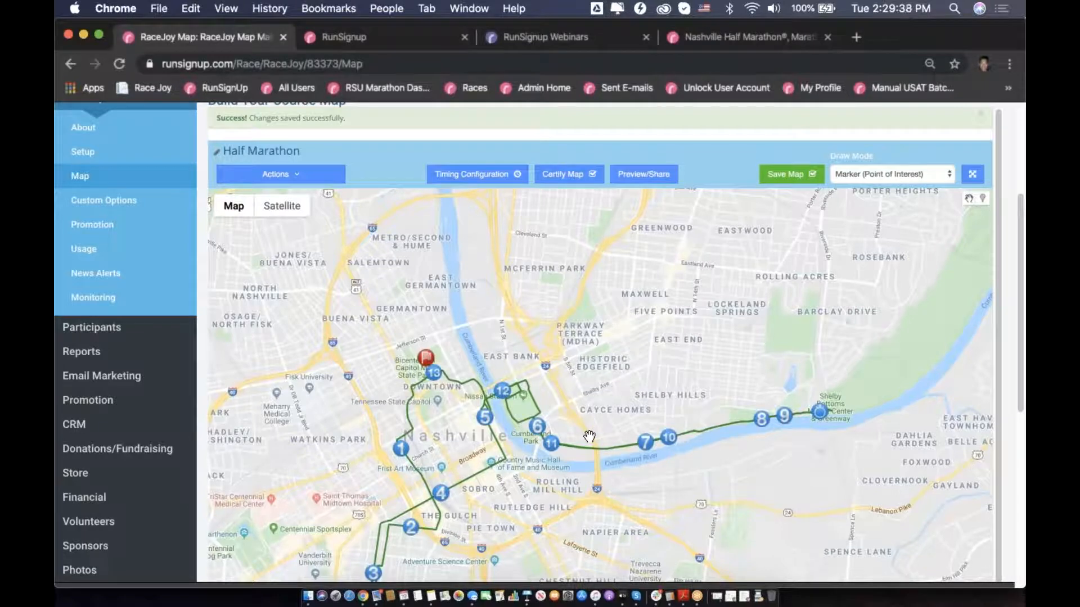
Switch back to the Keynote presentation and show the slide recapping map building in RaceJoy.
{"action": "key", "text": "ctrl+Up"}
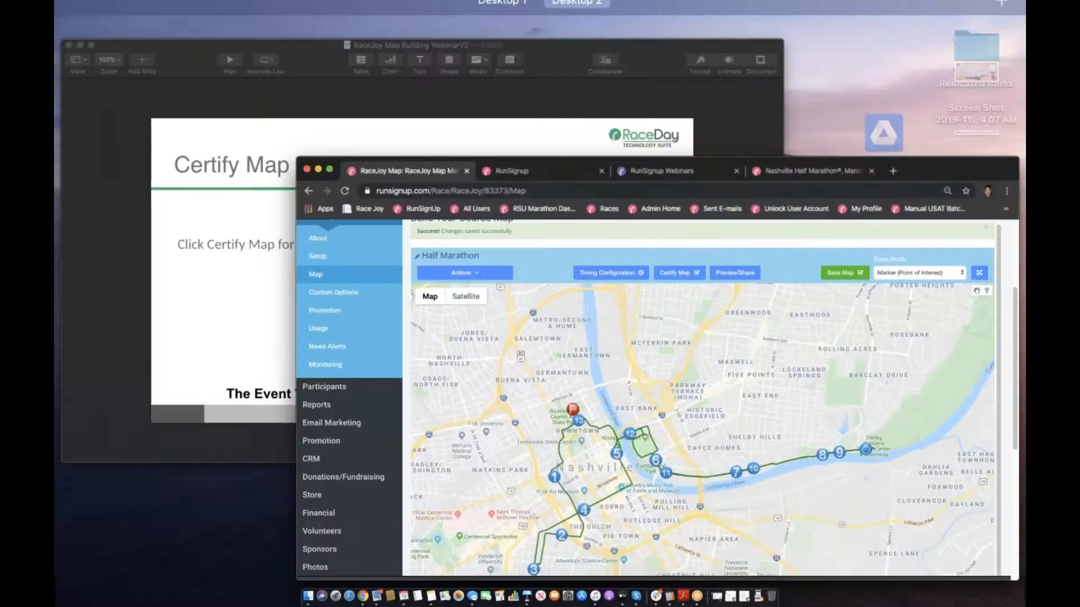
{"action": "left_click", "coordinate": [387, 306]}
{"action": "left_click", "coordinate": [279, 45]}
{"action": "key", "text": "Right"}
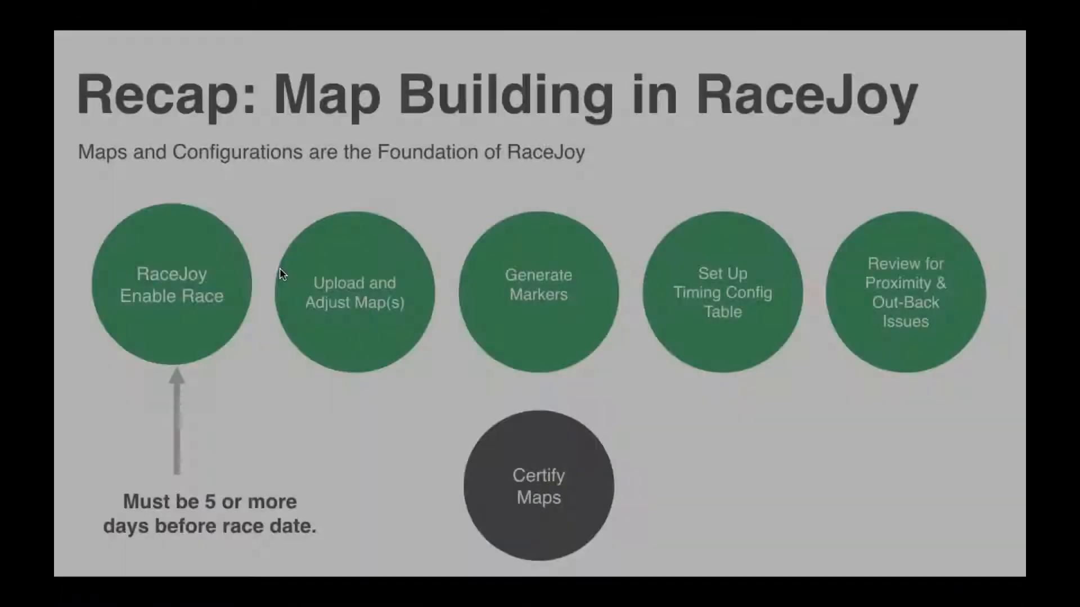